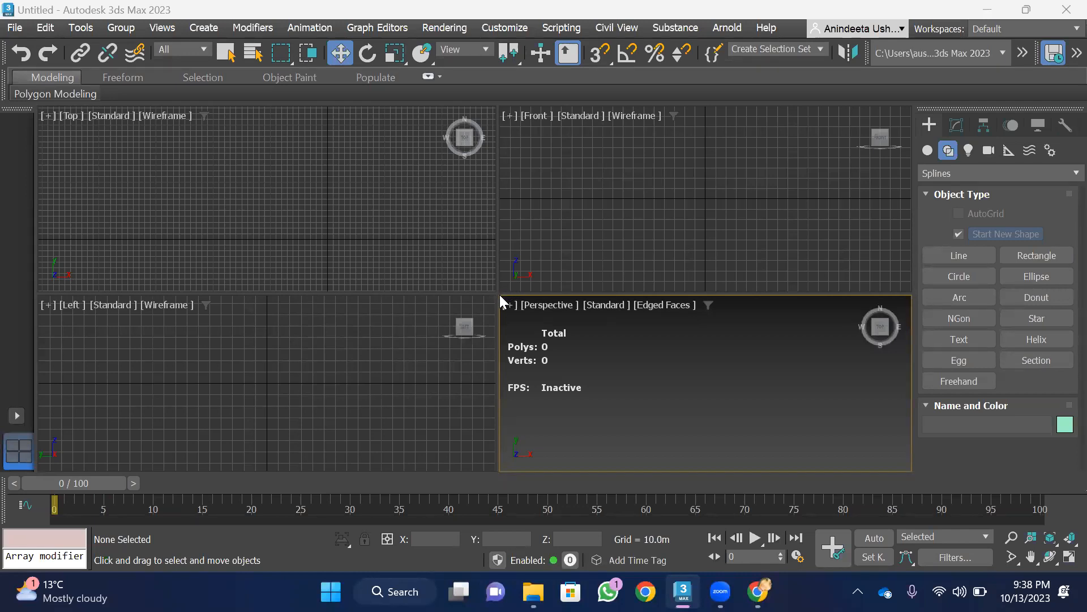
# Enlarge the Perspective viewport and draw a rectangle about 386 m long and 562 m wide in it
pyautogui.moveTo(497, 293); pyautogui.dragTo(99, 140)
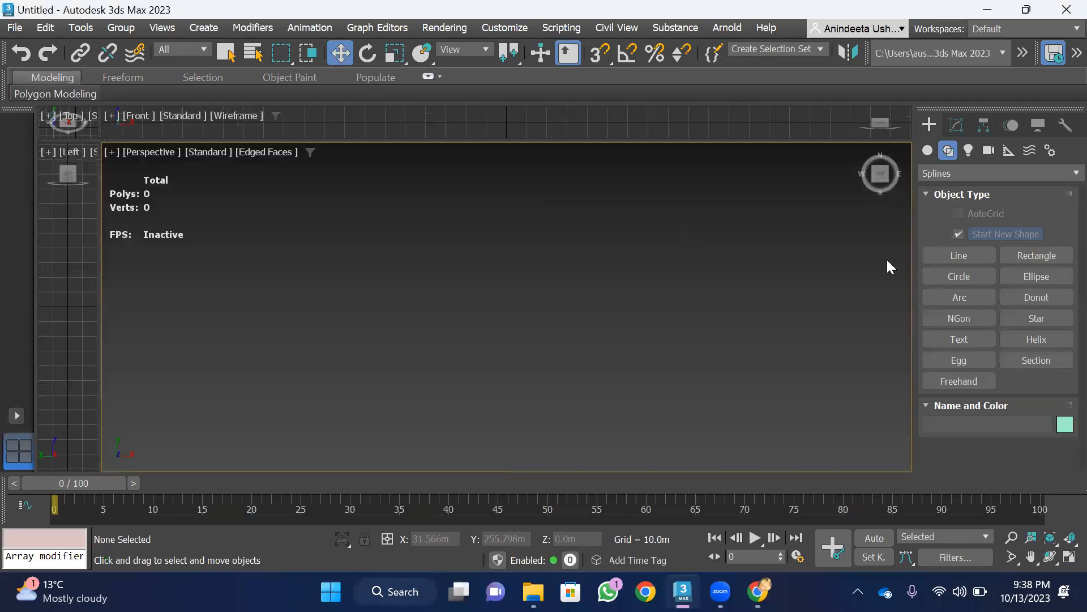
pyautogui.click(1037, 256)
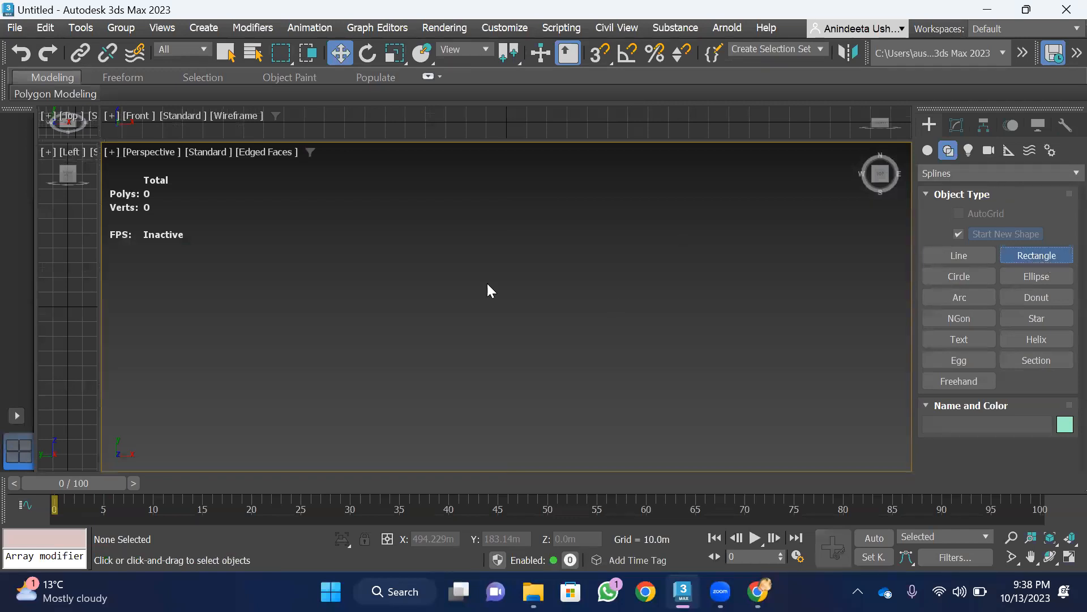
pyautogui.moveTo(299, 285); pyautogui.dragTo(598, 447)
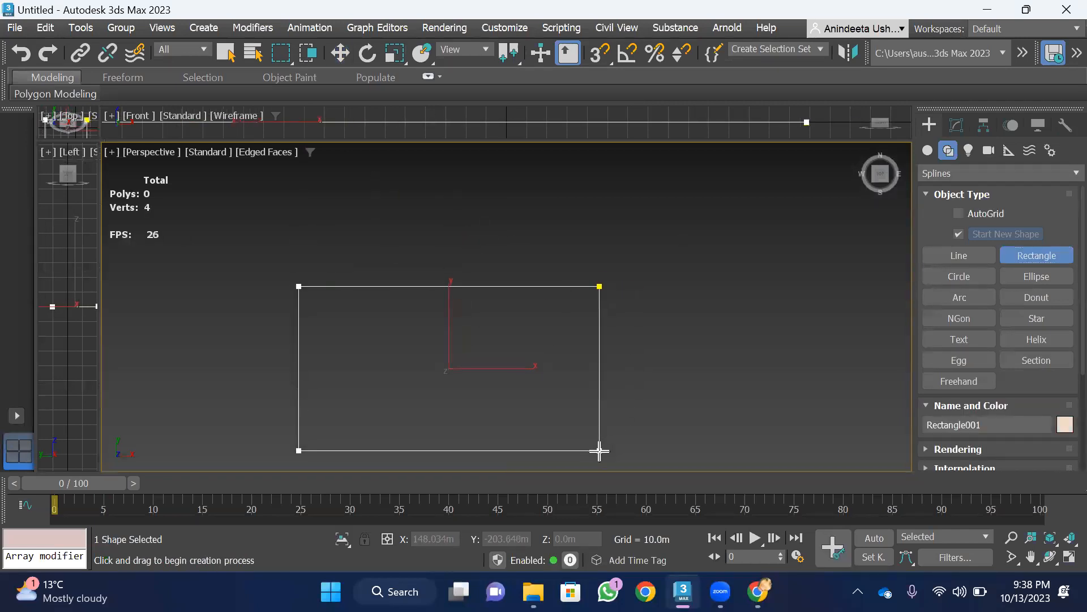
pyautogui.scroll(-4, 520, 251)
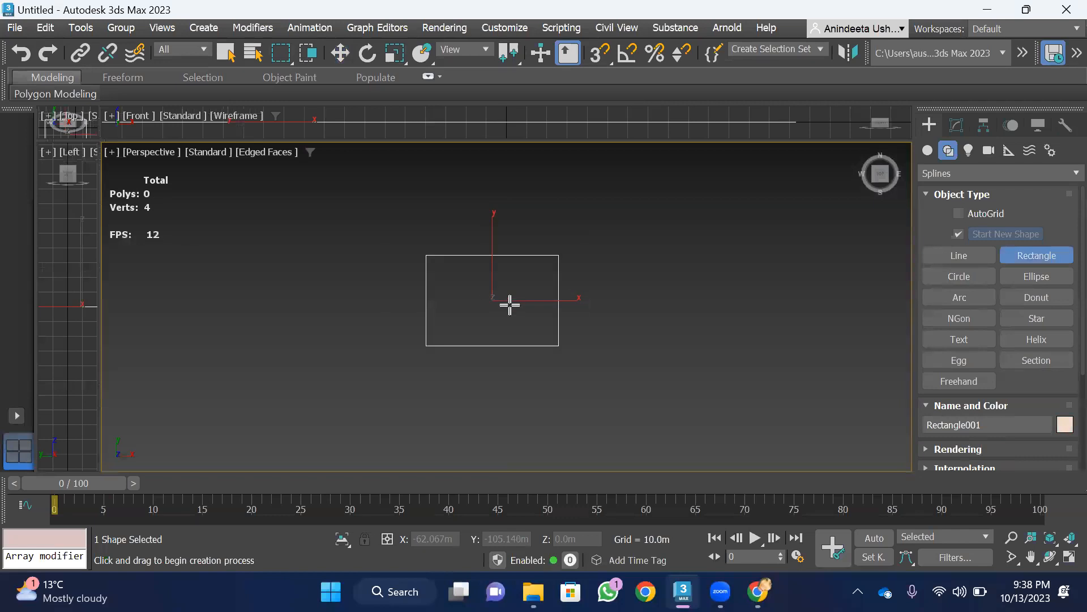
pyautogui.scroll(3, 566, 298)
pyautogui.scroll(-2, 1017, 343)
# Set the rectangle's length and width to 300 m each to make it a square
pyautogui.scroll(-3, 1017, 343)
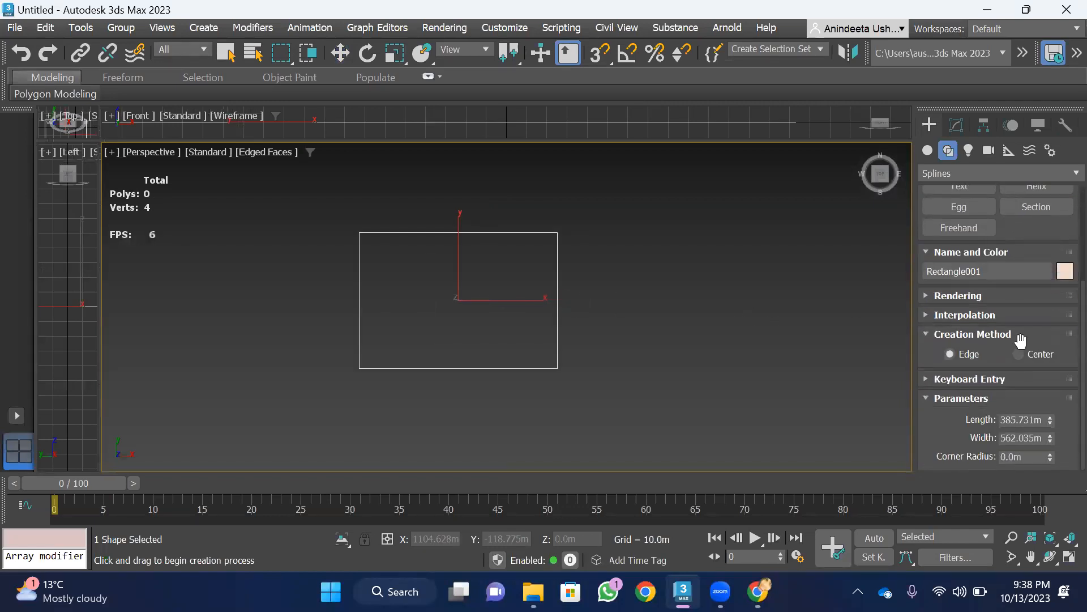
pyautogui.moveTo(1034, 420); pyautogui.dragTo(975, 420)
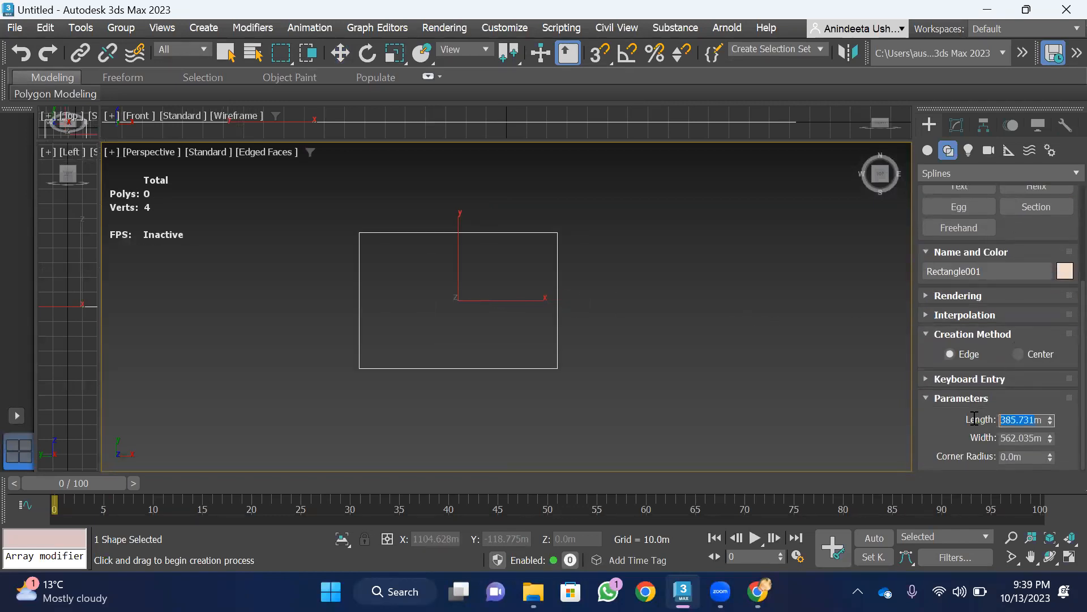
pyautogui.write('300m')
pyautogui.moveTo(1037, 439); pyautogui.dragTo(973, 434)
pyautogui.write('300')
pyautogui.click(700, 354)
pyautogui.scroll(4, 460, 287)
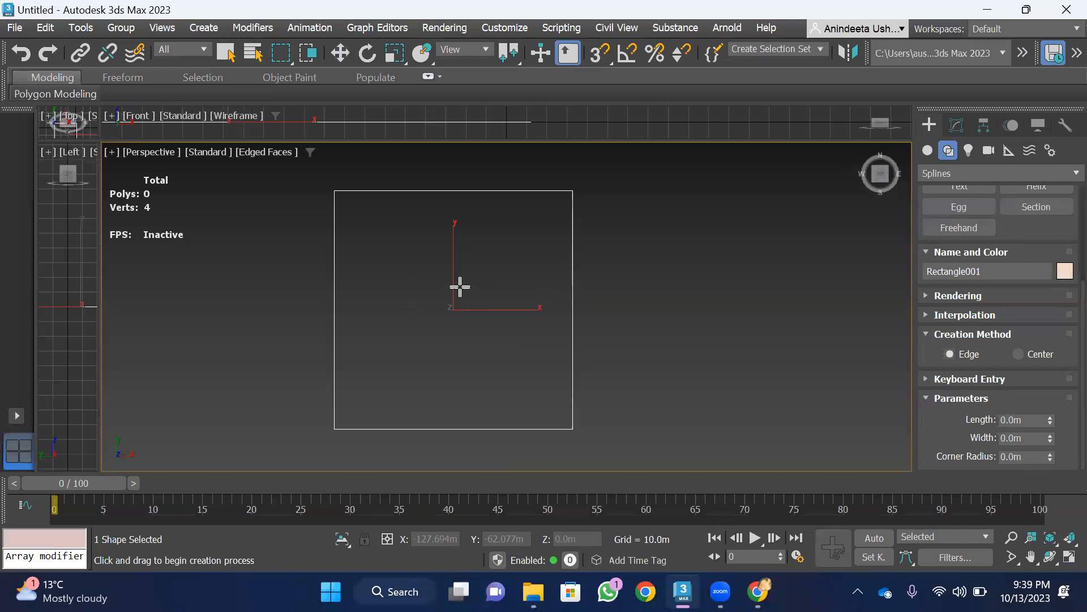
pyautogui.scroll(-2, 505, 353)
pyautogui.scroll(2, 481, 331)
# Draw a slightly curved three-point line running vertically across the right part of the square, extending past its upper and lower edges
pyautogui.scroll(3, 985, 272)
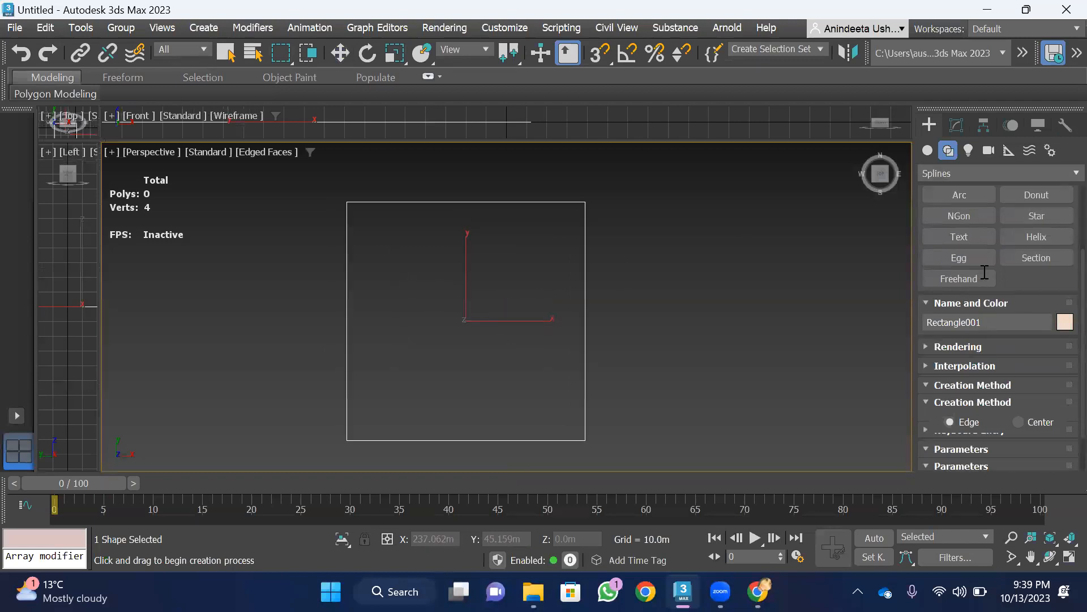
pyautogui.scroll(4, 985, 272)
pyautogui.click(964, 254)
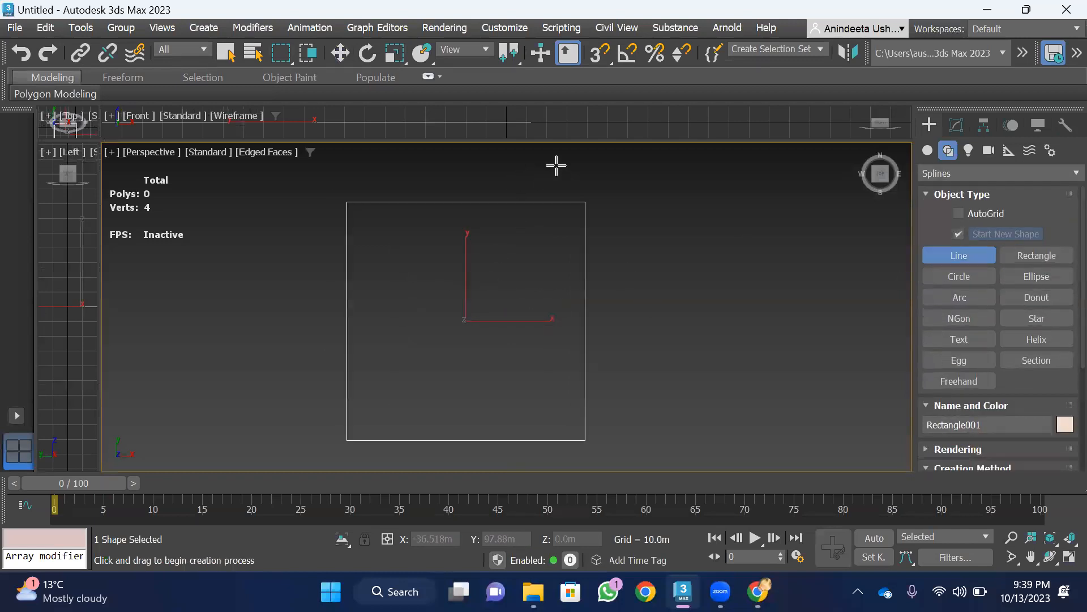
pyautogui.scroll(-4, 519, 187)
pyautogui.scroll(2, 519, 189)
pyautogui.click(525, 182)
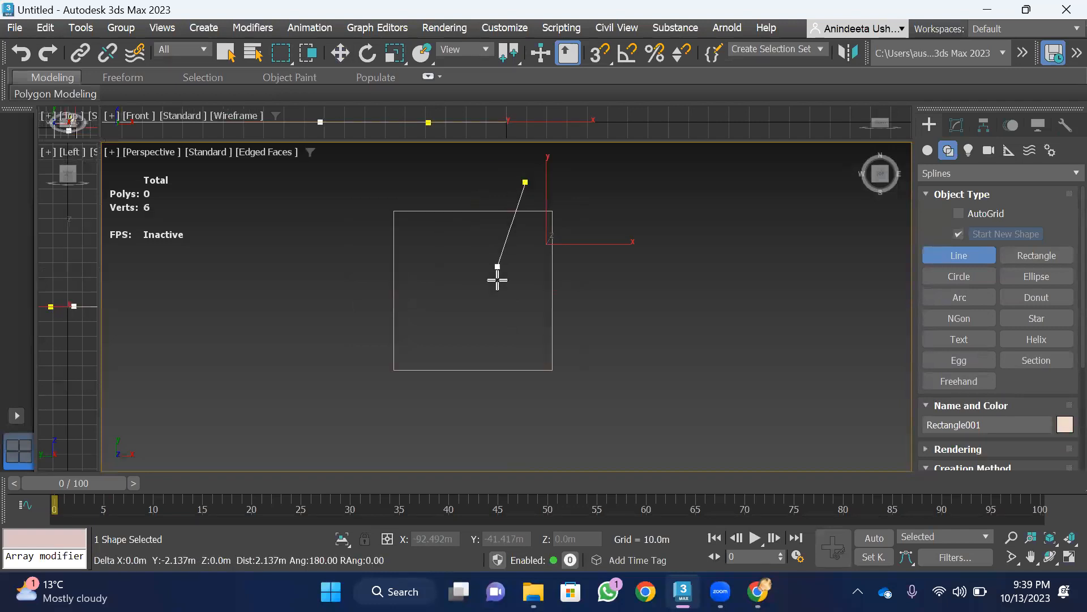
pyautogui.moveTo(498, 274); pyautogui.dragTo(499, 300)
pyautogui.click(533, 425)
pyautogui.rightClick(533, 425)
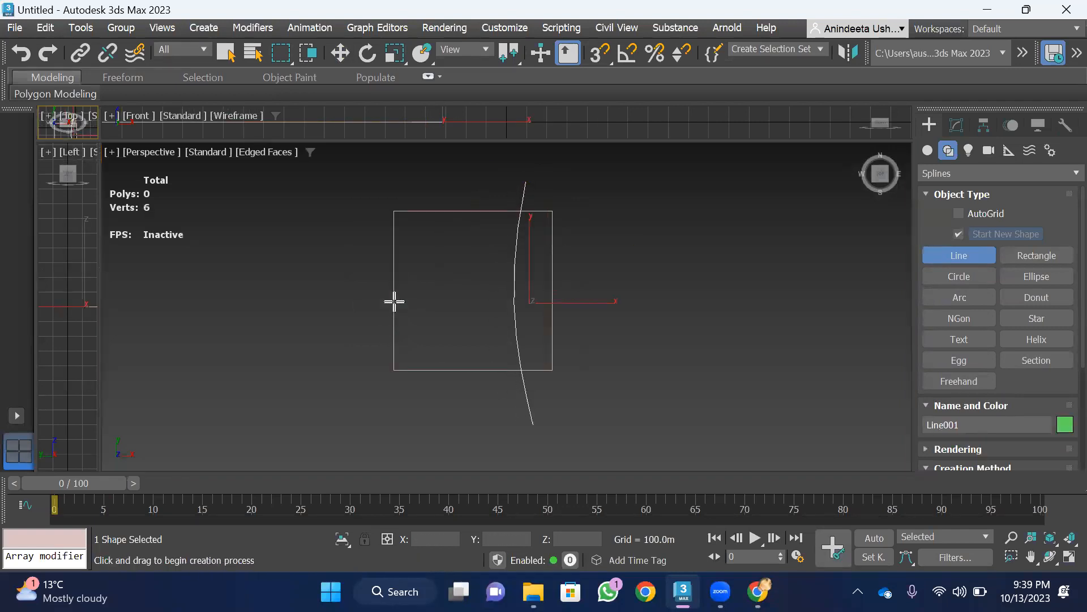
# Draw a second curved vertical line across the square, left of the first and extending past both edges
pyautogui.moveTo(433, 180); pyautogui.dragTo(460, 300)
pyautogui.click(449, 425)
pyautogui.rightClick(447, 381)
# Draw two curved lines running across the square's width, one rising to the right in the upper half and one through the middle
pyautogui.click(357, 271)
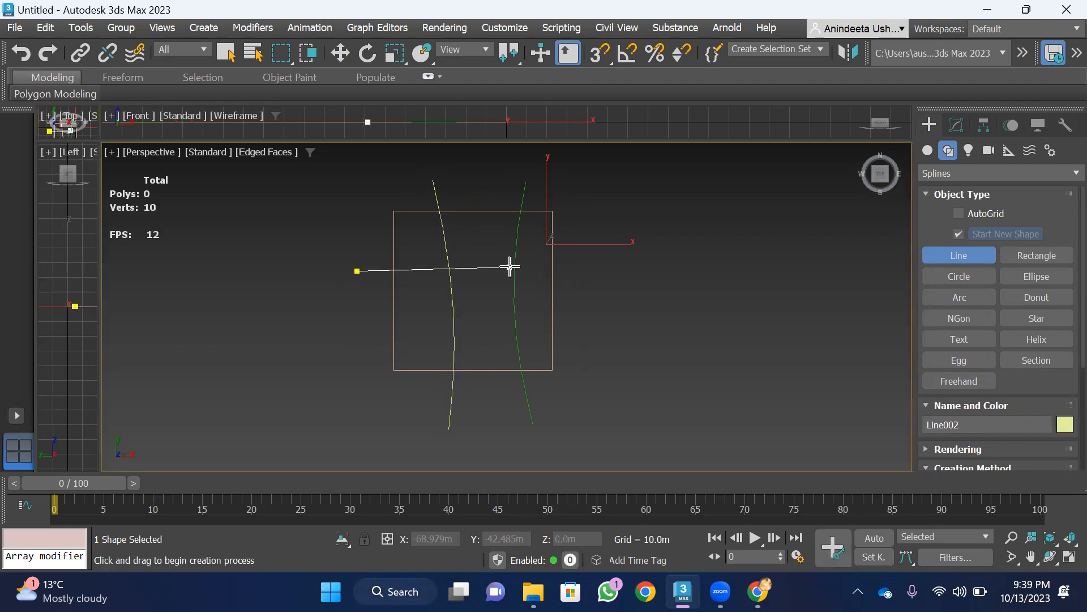
pyautogui.click(607, 222)
pyautogui.rightClick(607, 222)
pyautogui.click(351, 317)
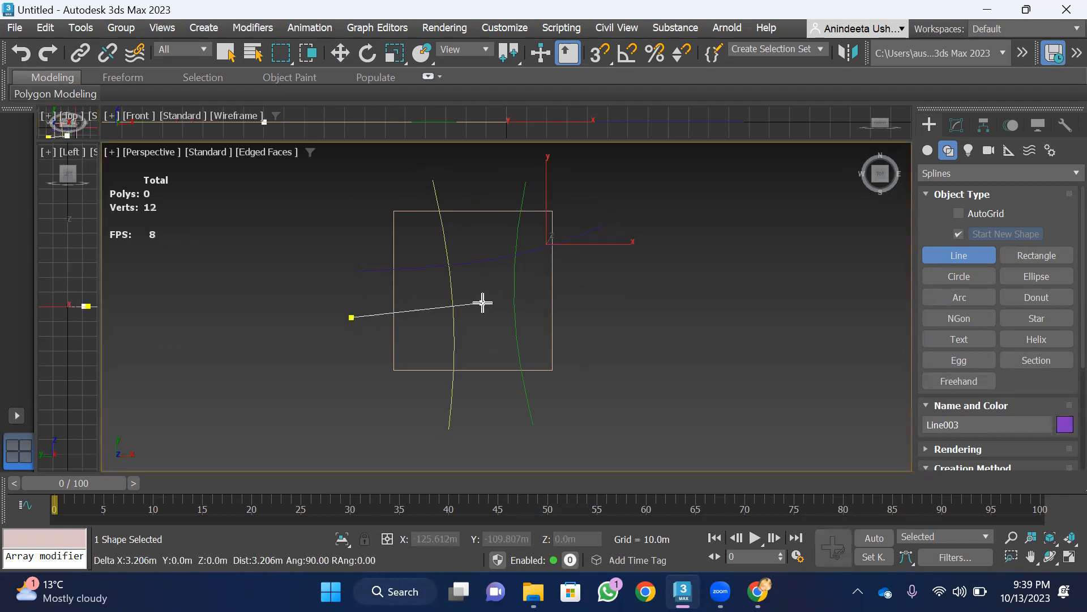
pyautogui.click(597, 306)
pyautogui.rightClick(597, 306)
pyautogui.scroll(4, 388, 260)
pyautogui.click(355, 223)
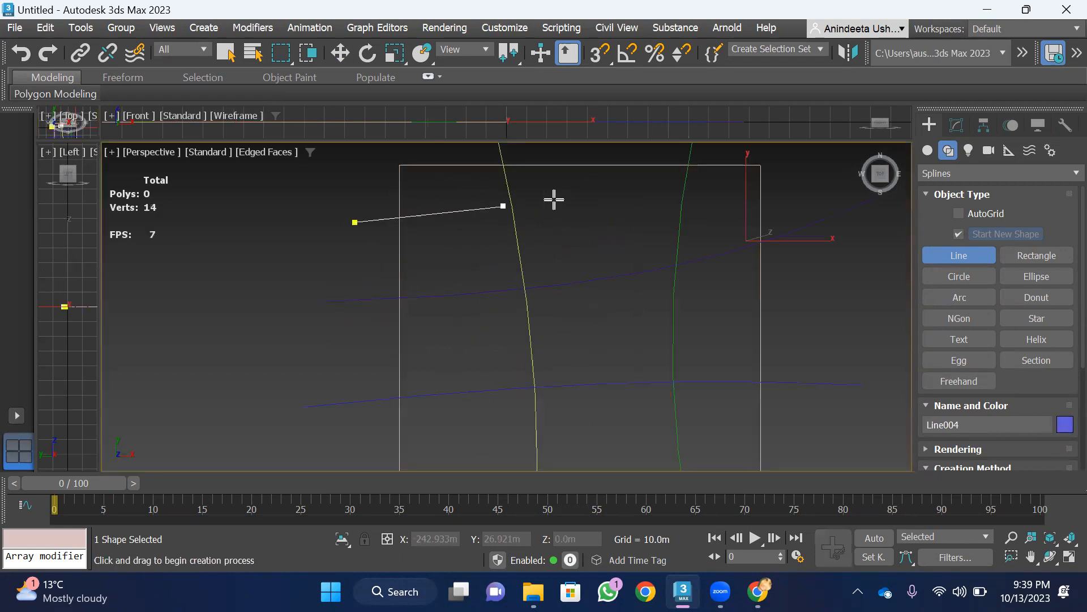
pyautogui.rightClick(614, 208)
# Draw a short, nearly horizontal line from outside the square's upper left edge to just past the left vertical line
pyautogui.click(335, 218)
pyautogui.click(585, 211)
pyautogui.rightClick(394, 268)
pyautogui.scroll(-5, 394, 267)
pyautogui.scroll(3, 401, 264)
# Select the five lines together and apply the SplineOffset modifier to them
pyautogui.press('w')
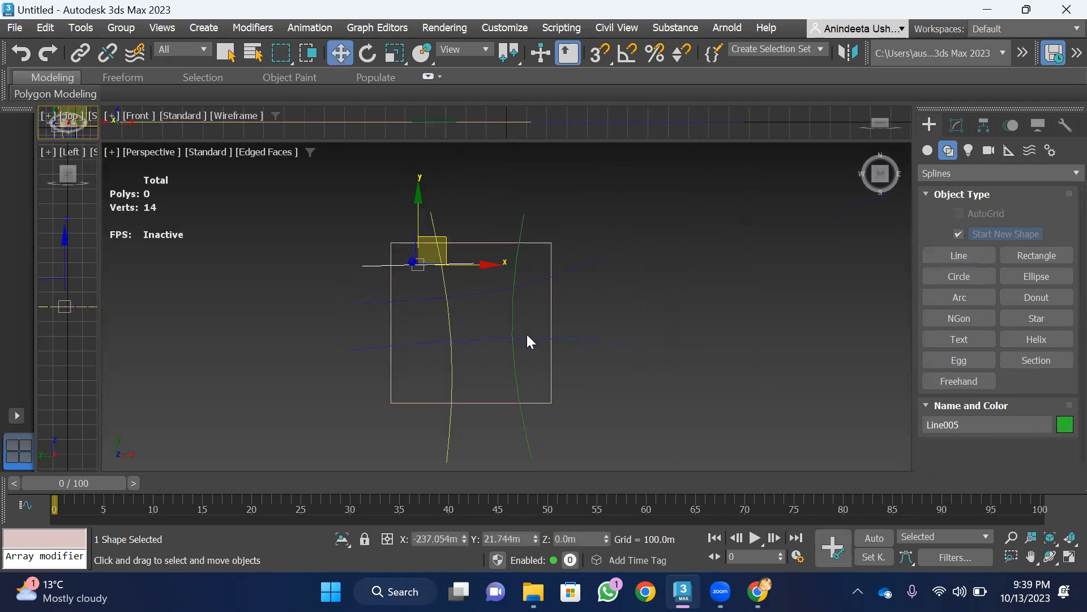
pyautogui.click(528, 356)
pyautogui.moveTo(536, 367); pyautogui.dragTo(431, 259)
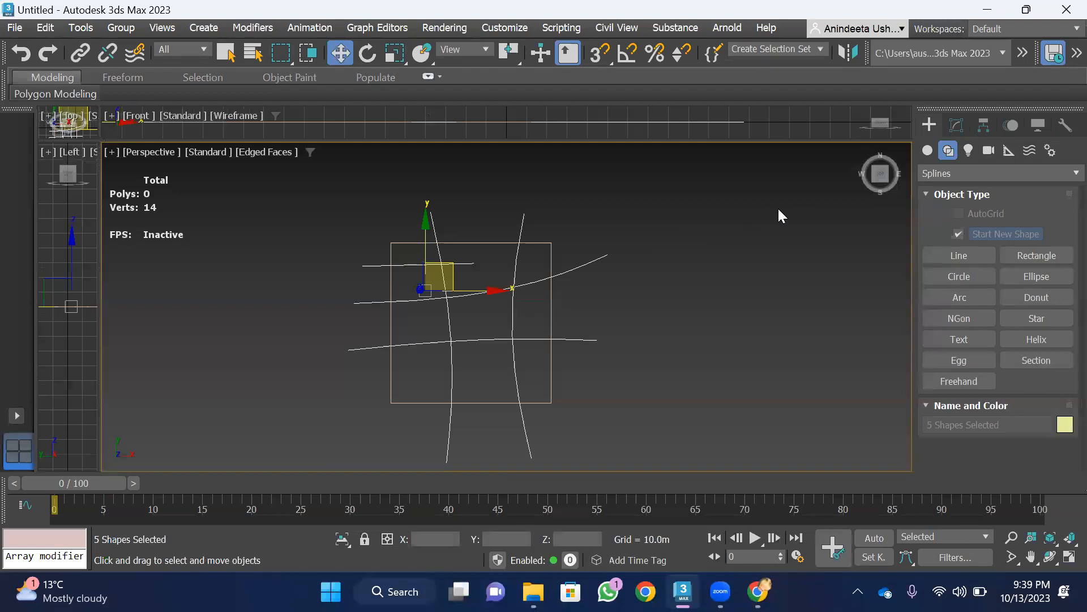
pyautogui.click(958, 127)
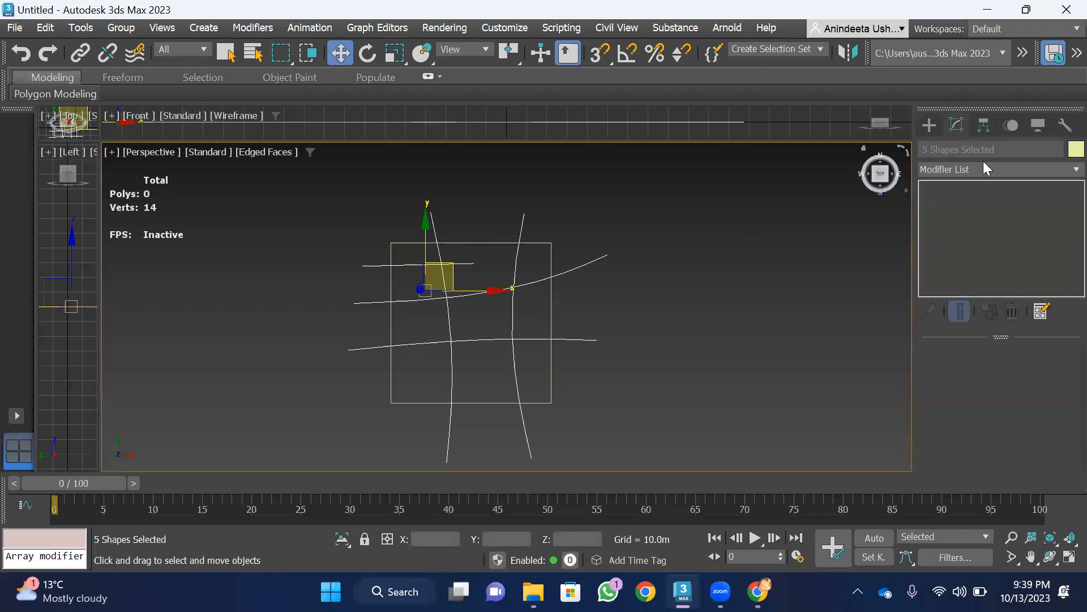
pyautogui.click(987, 165)
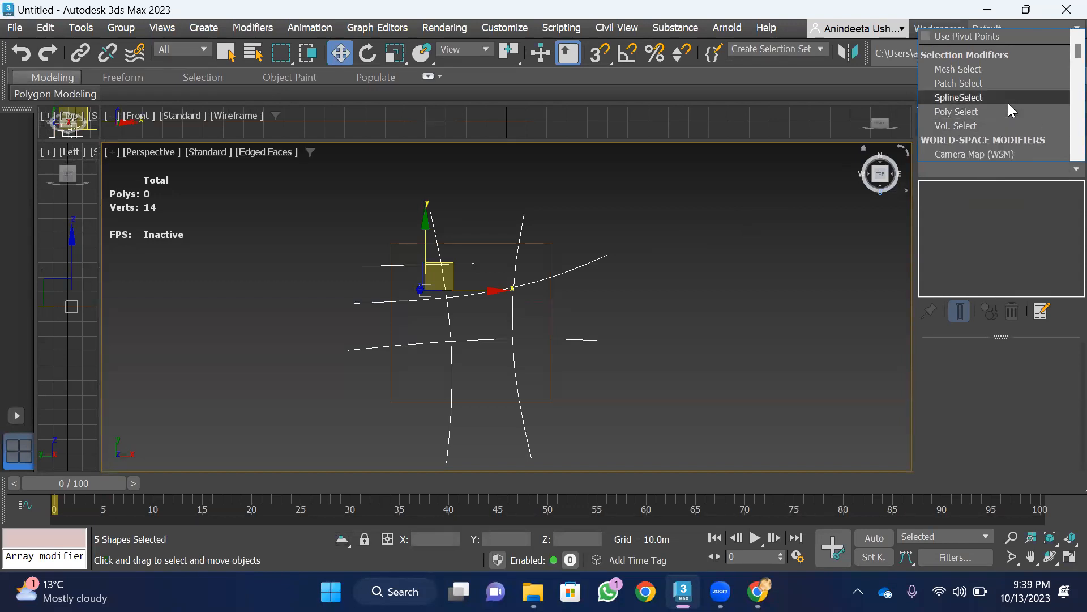
pyautogui.scroll(-3, 1009, 103)
pyautogui.write('spl')
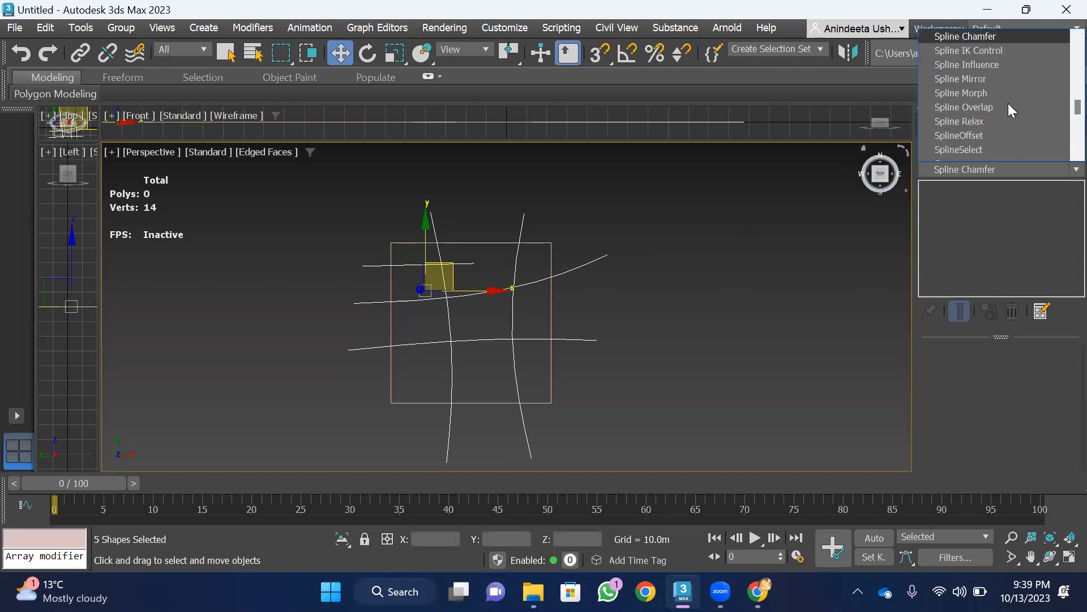
pyautogui.click(977, 135)
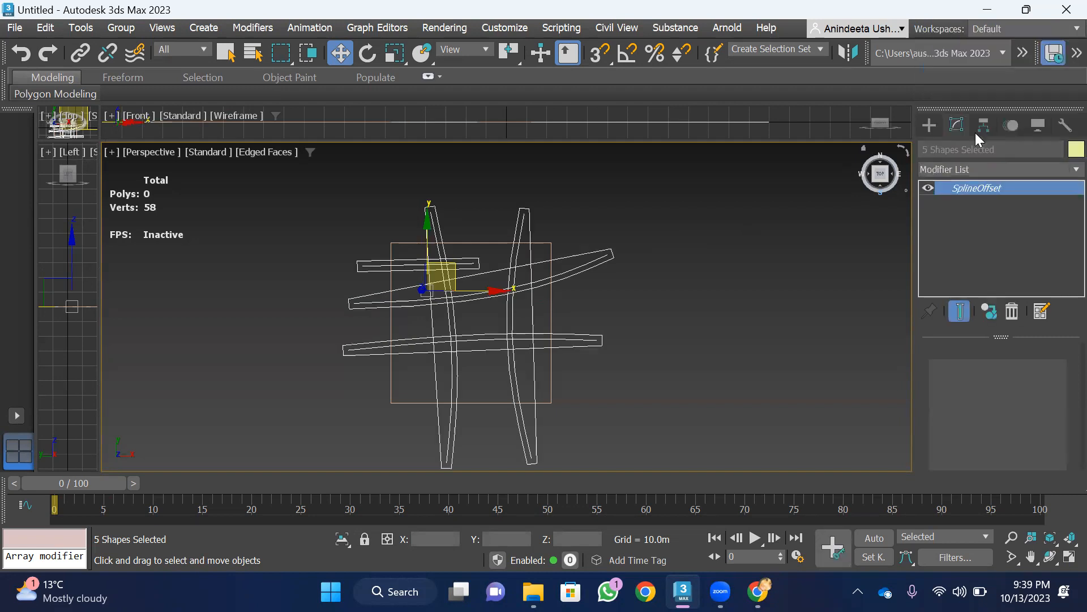
pyautogui.moveTo(524, 332); pyautogui.dragTo(502, 316)
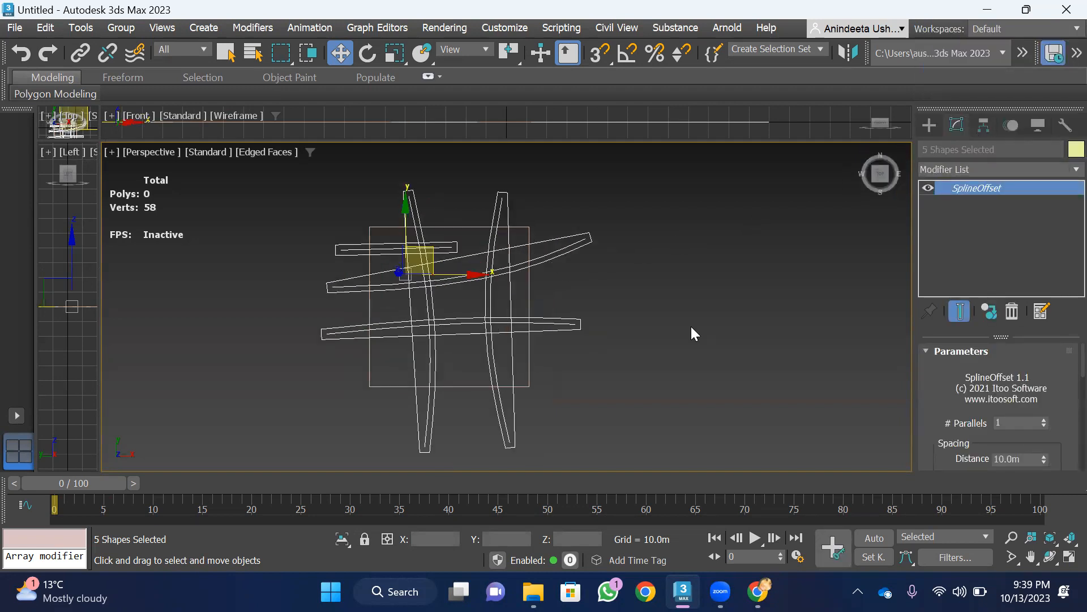
# Try changing the number of parallels in the SplineOffset parameters
pyautogui.scroll(-2, 1034, 408)
pyautogui.click(1045, 368)
pyautogui.click(1045, 369)
pyautogui.click(1044, 375)
pyautogui.click(1044, 375)
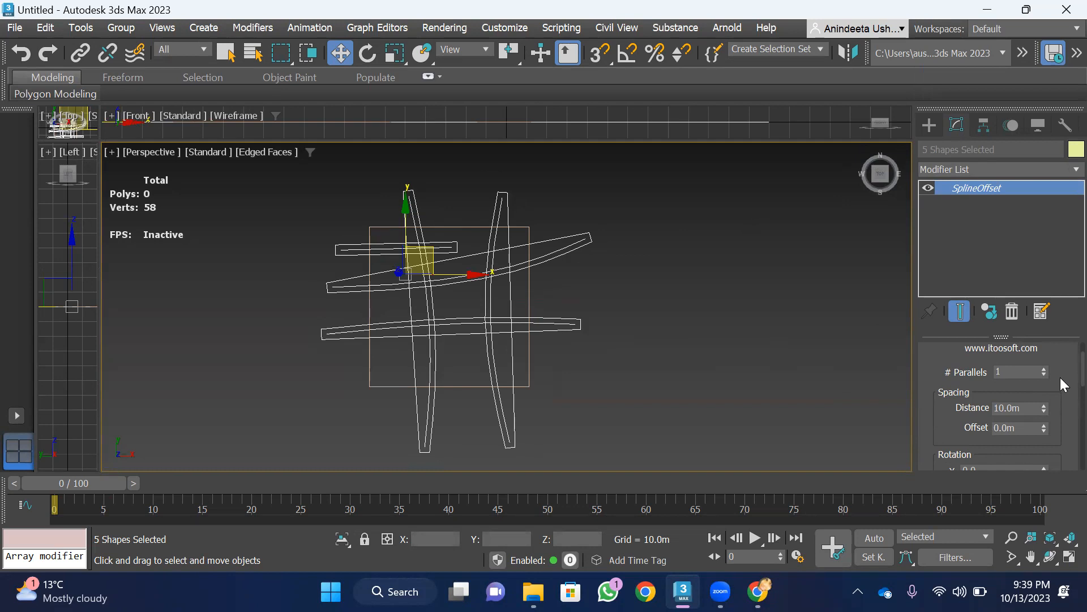
# Set the SplineOffset end type to Open Butt for the five lines
pyautogui.scroll(-6, 1060, 397)
pyautogui.scroll(2, 1060, 454)
pyautogui.scroll(1, 1062, 456)
pyautogui.click(1023, 421)
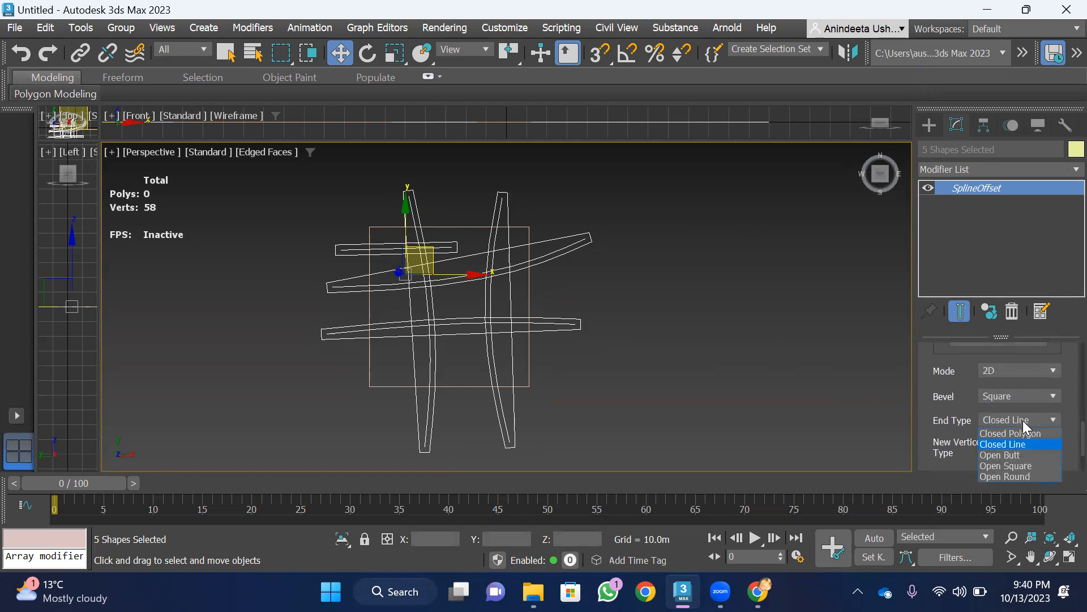
pyautogui.click(1015, 455)
pyautogui.scroll(3, 538, 312)
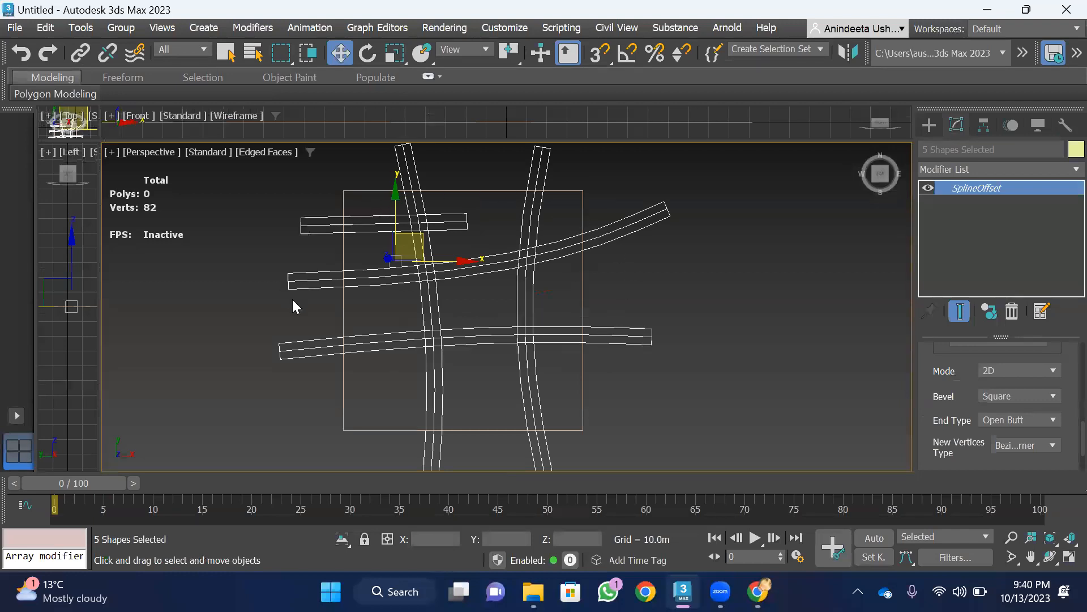
pyautogui.scroll(-5, 483, 353)
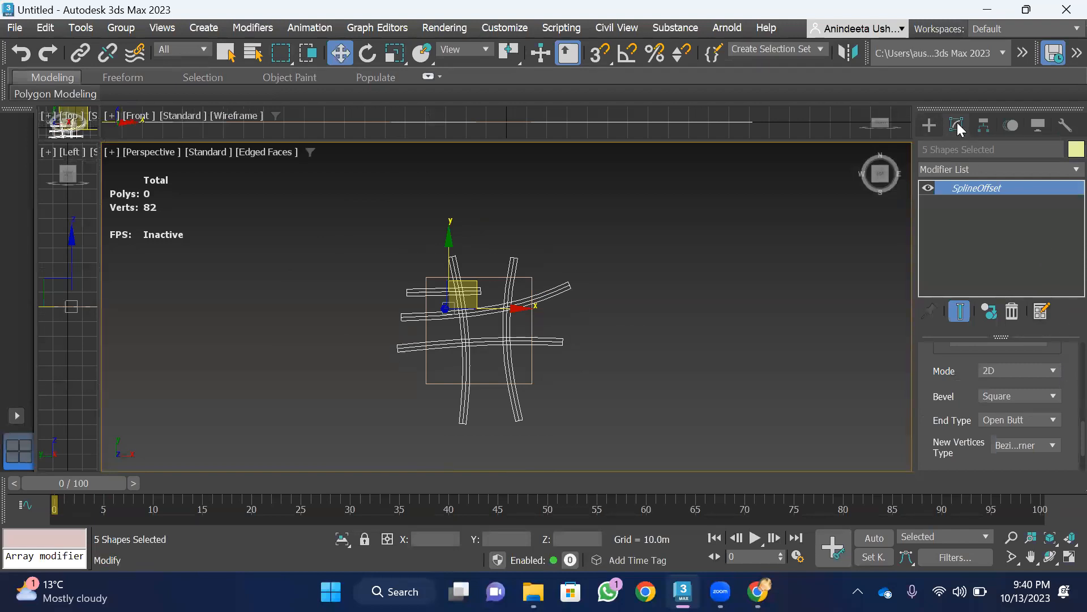
# Select the square and turn it into a ShpBoolean compound shape
pyautogui.click(929, 124)
pyautogui.click(967, 173)
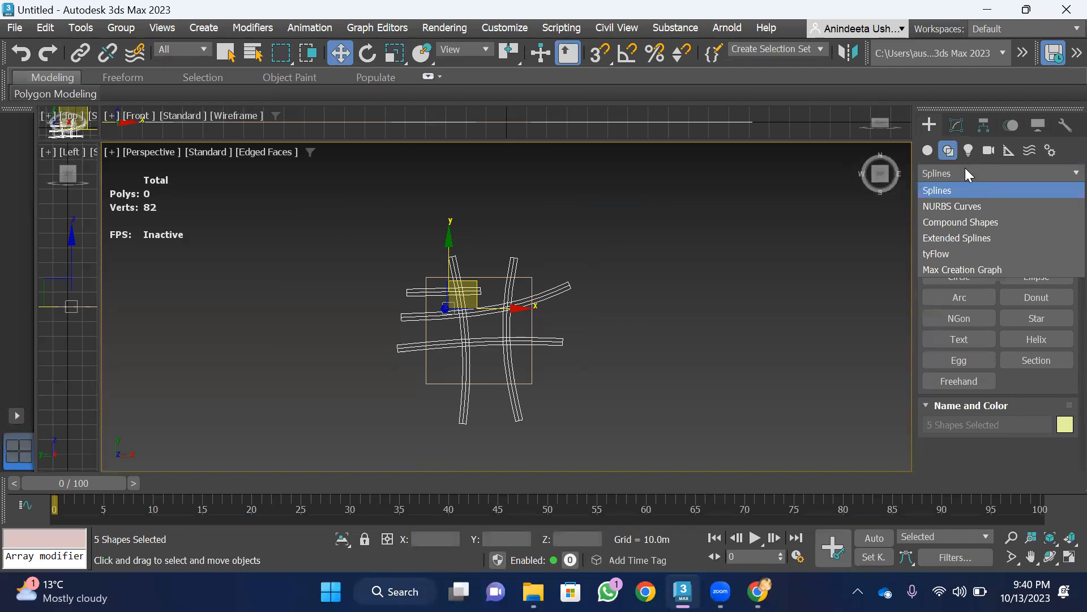
pyautogui.click(974, 224)
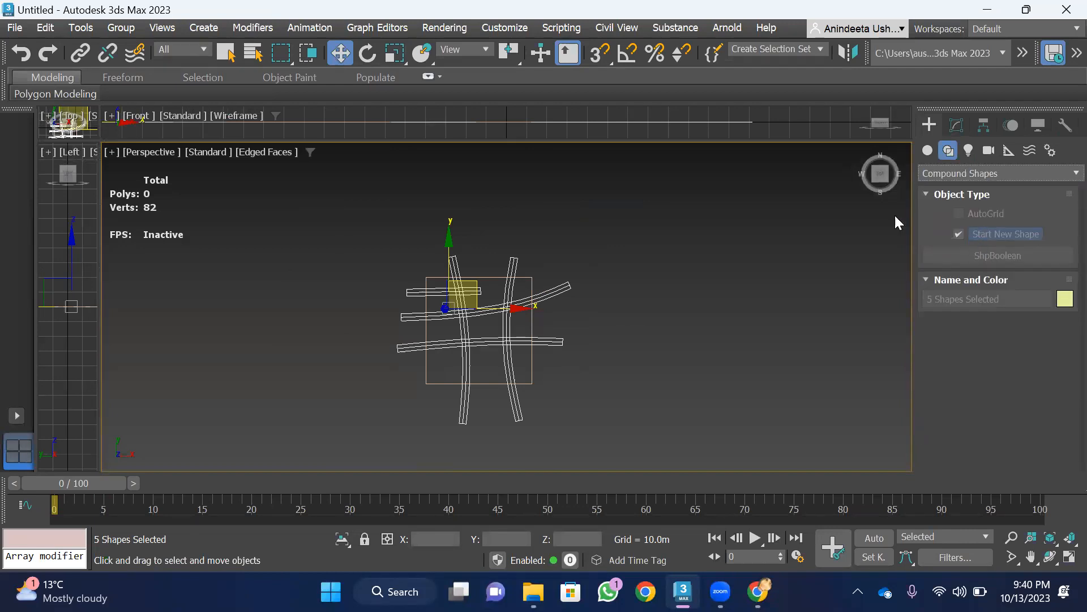
pyautogui.scroll(3, 486, 280)
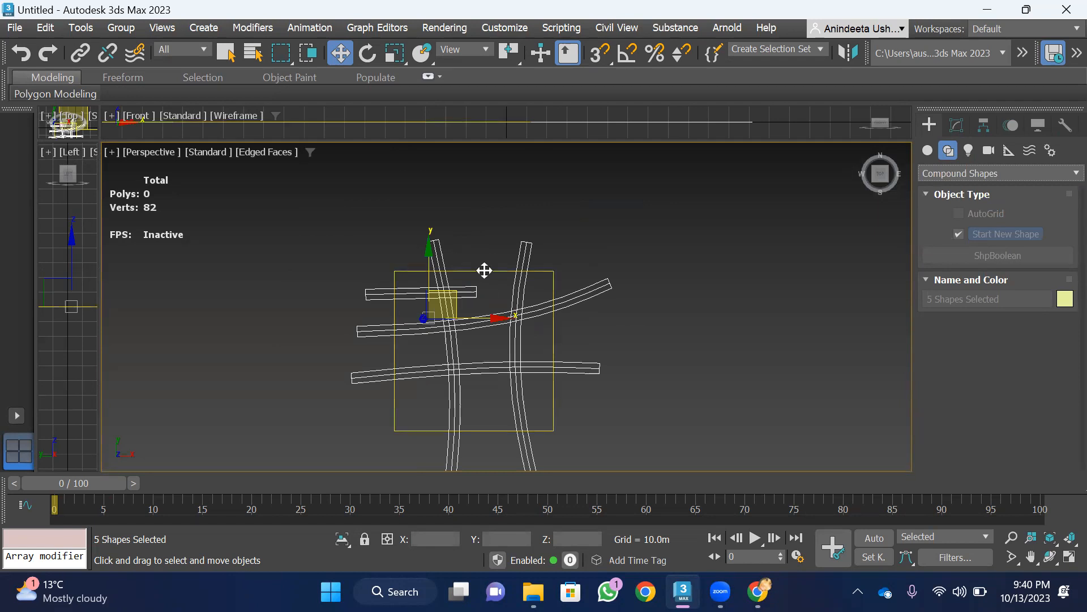
pyautogui.click(484, 270)
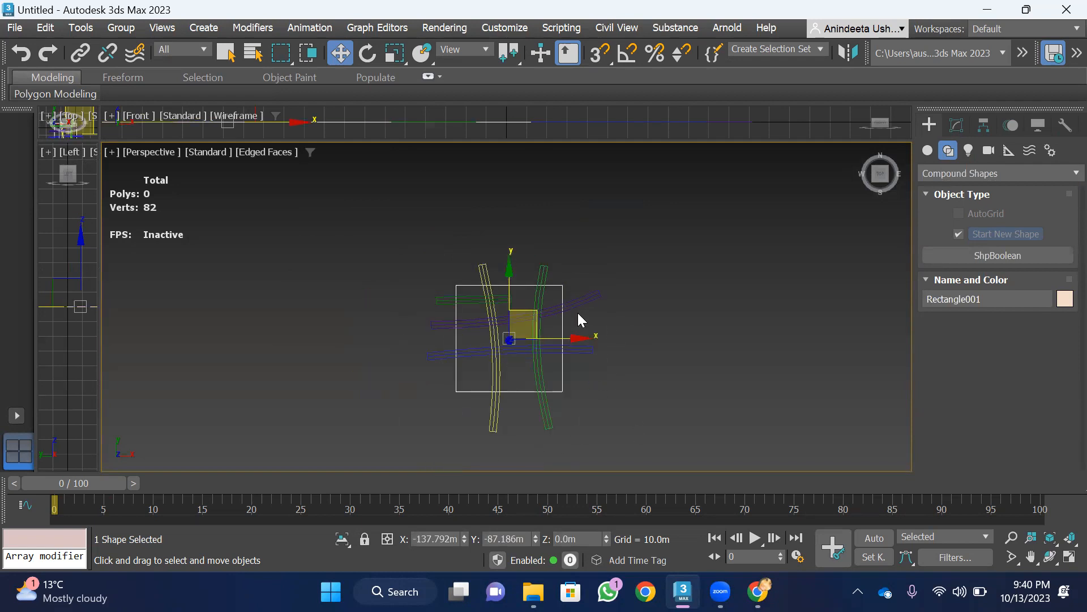
pyautogui.click(1018, 256)
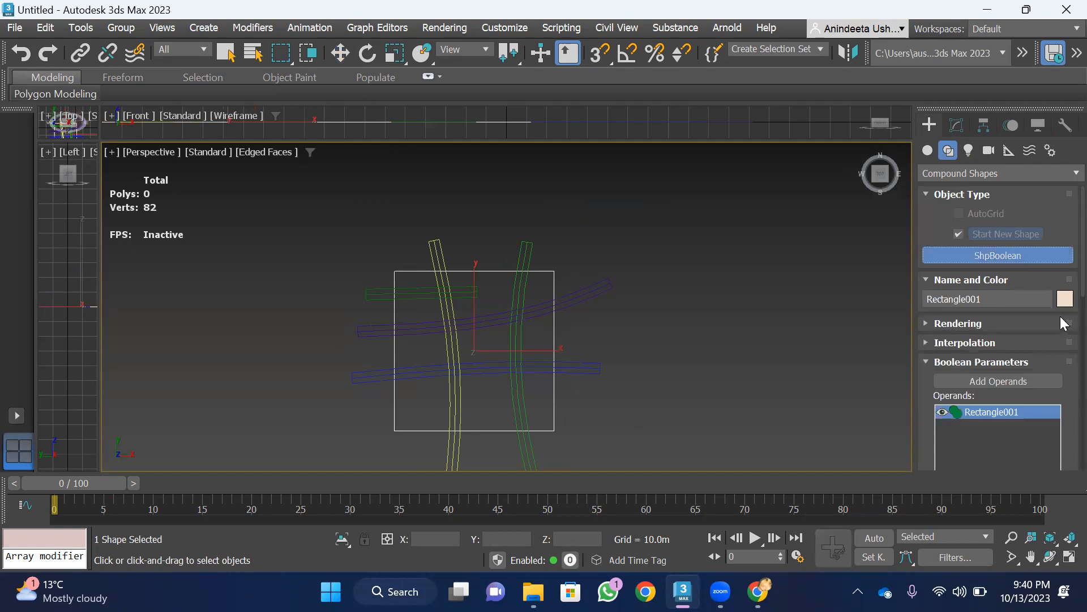
# Set the boolean operation of the compound shape to Subtract
pyautogui.scroll(-5, 1060, 317)
pyautogui.scroll(-3, 1060, 391)
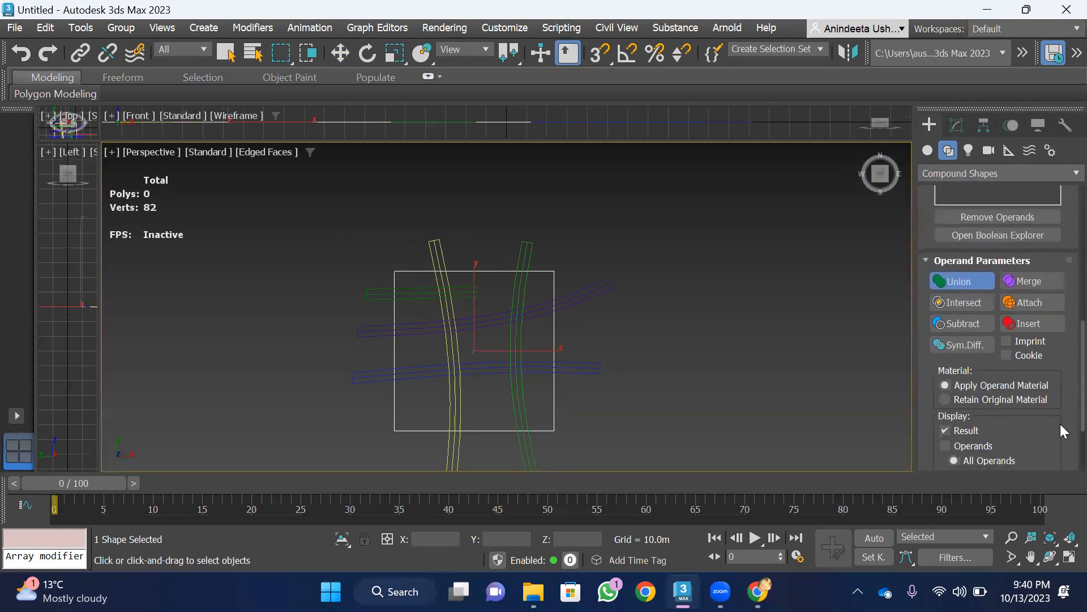
pyautogui.click(963, 323)
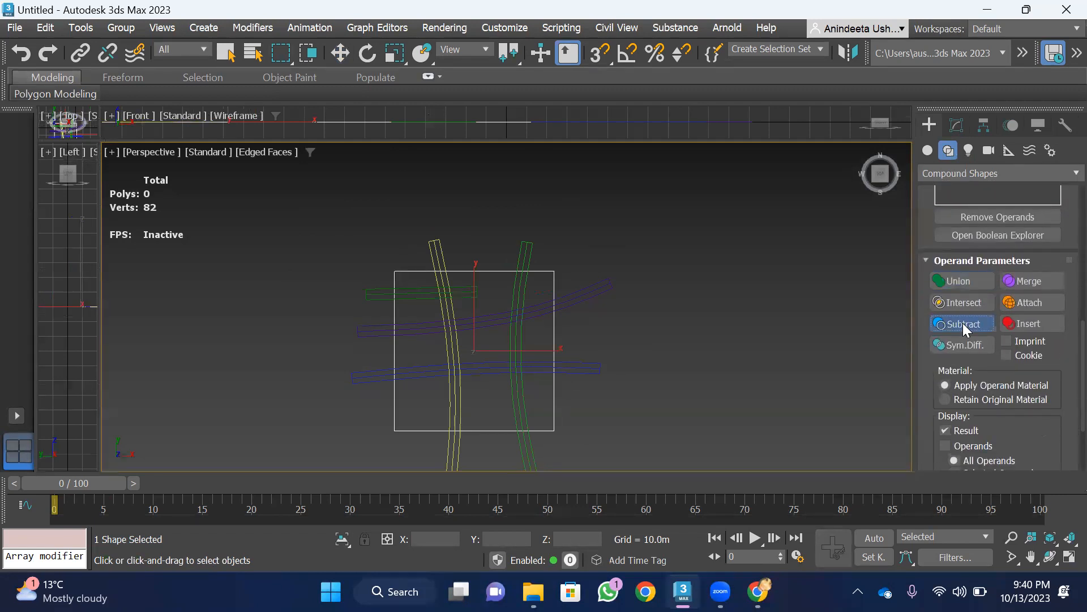
# Add the five offset road lines as operands to subtract them from the square
pyautogui.scroll(8, 1060, 306)
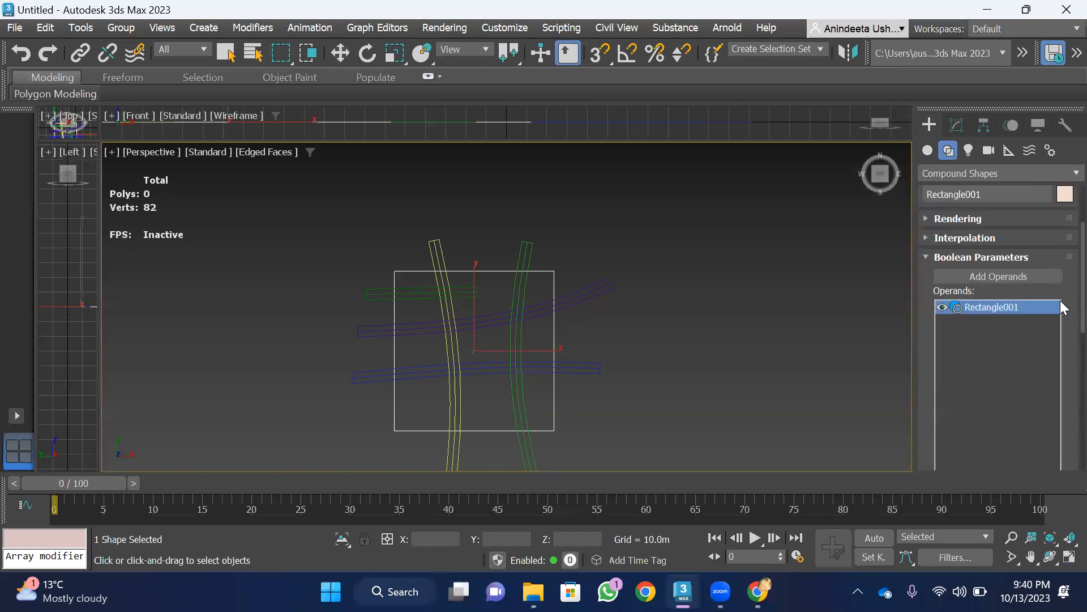
pyautogui.click(1008, 277)
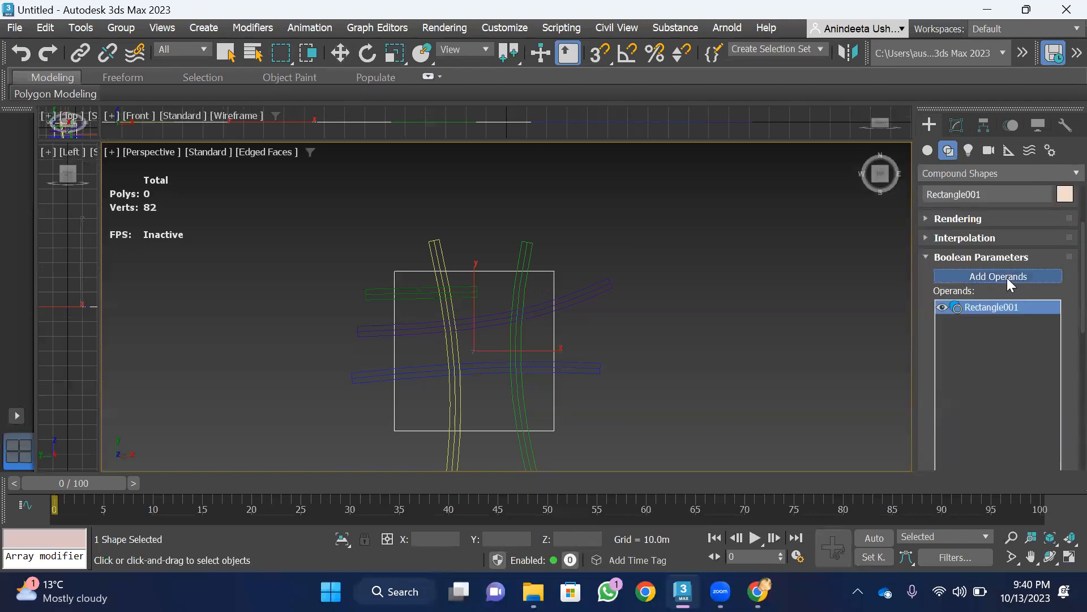
pyautogui.click(523, 244)
pyautogui.click(434, 245)
pyautogui.click(367, 292)
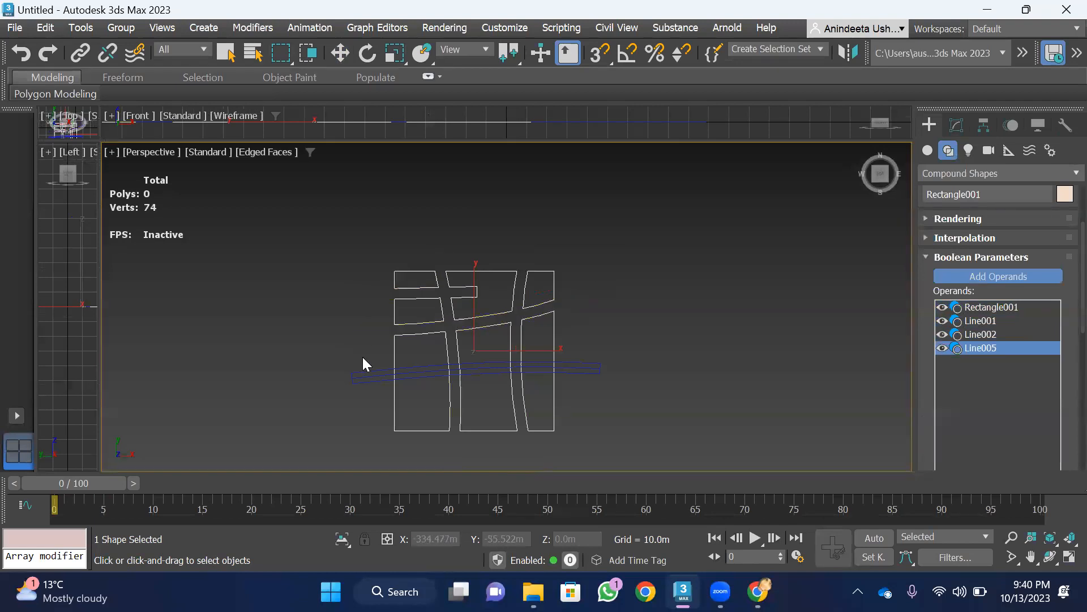
pyautogui.click(365, 333)
pyautogui.click(362, 377)
pyautogui.scroll(-2, 459, 262)
pyautogui.scroll(2, 472, 275)
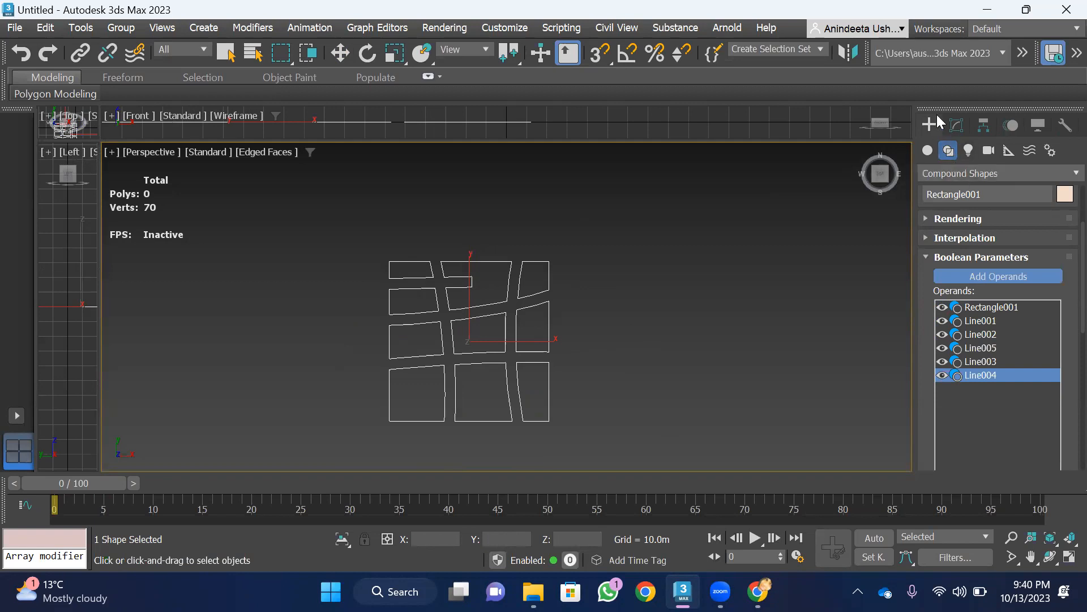
# Apply a Quadify Mesh modifier to the divided square
pyautogui.click(957, 125)
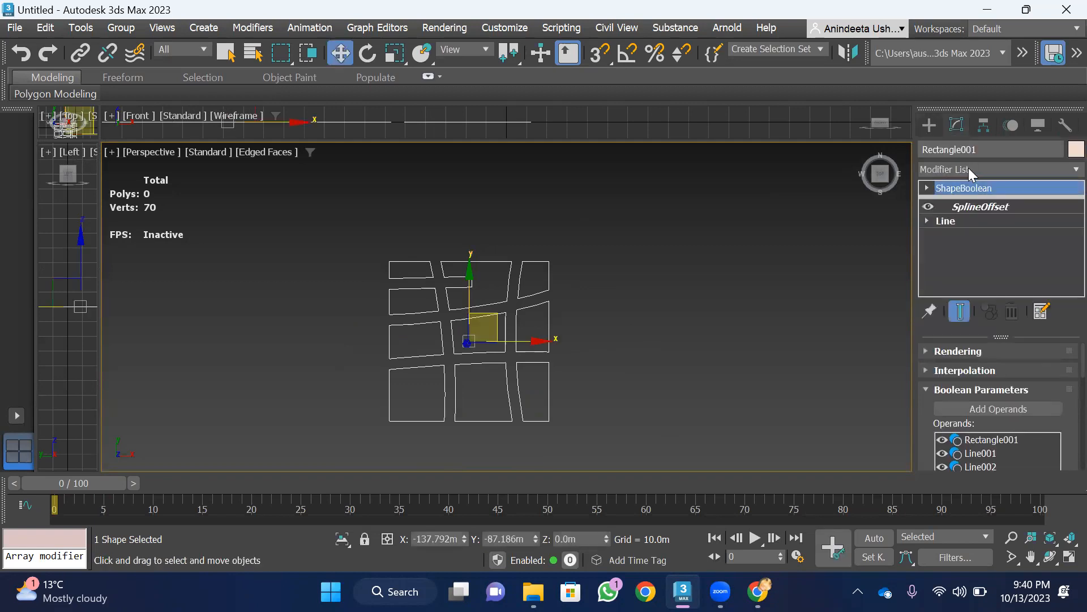
pyautogui.click(970, 167)
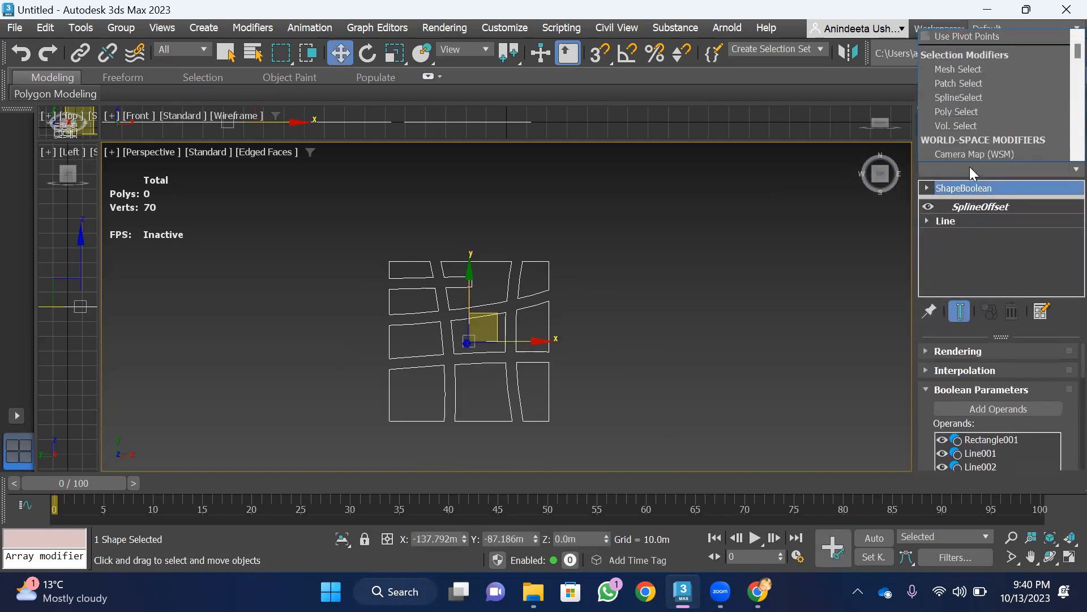
pyautogui.press('q')
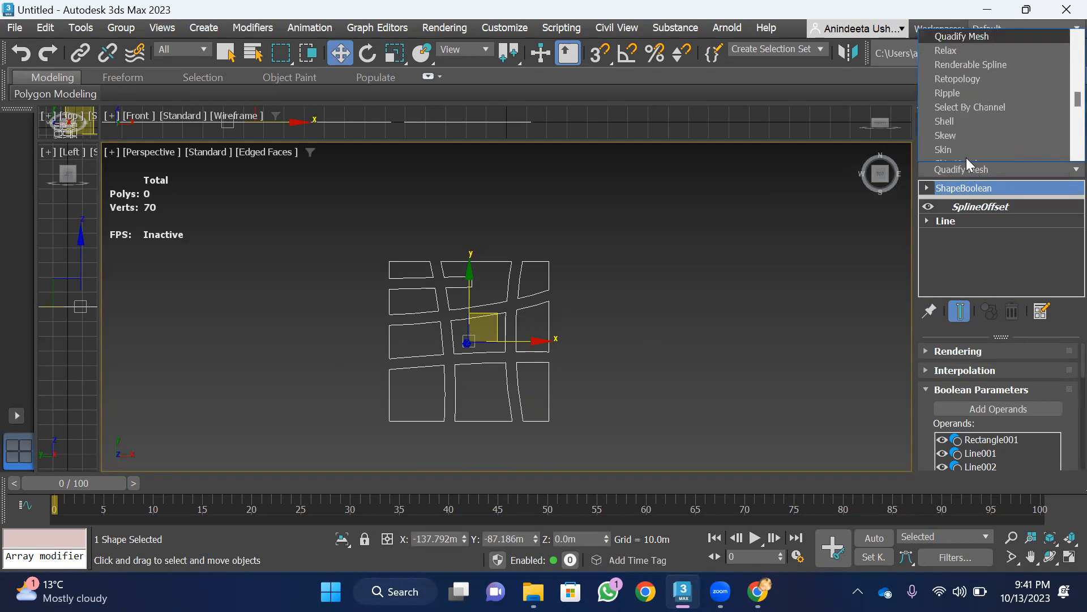
pyautogui.scroll(1, 969, 52)
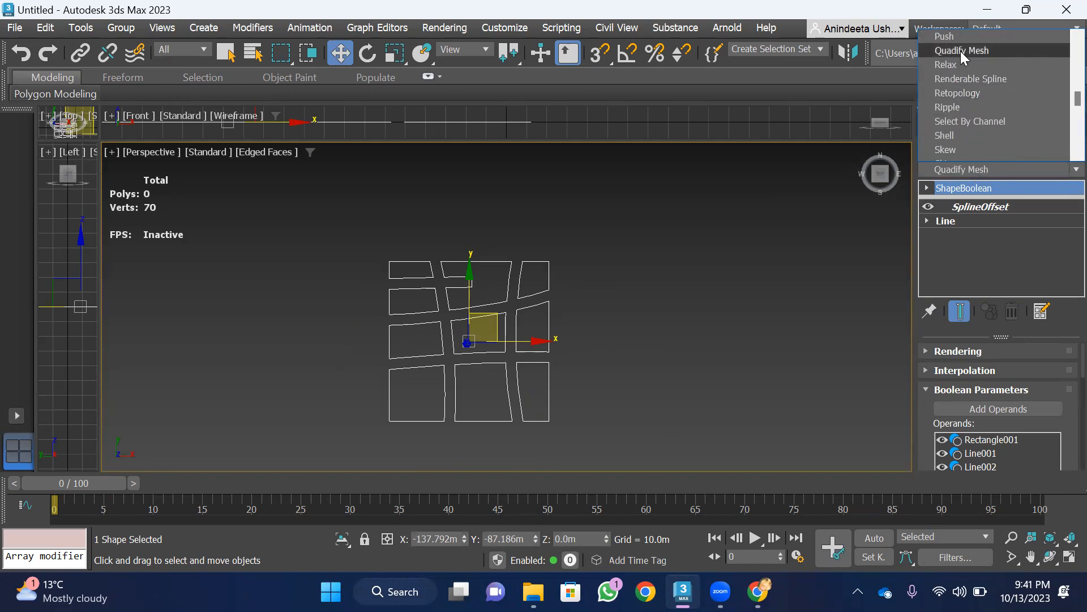
pyautogui.click(960, 51)
pyautogui.scroll(3, 440, 398)
pyautogui.scroll(-2, 442, 389)
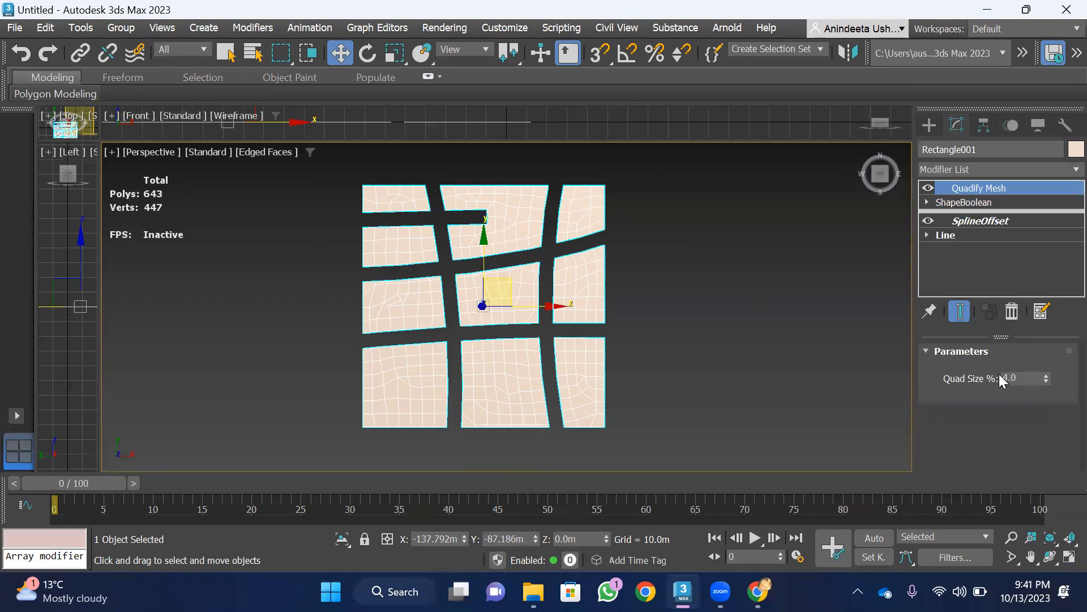
# Set the Quadify Mesh quad size to 6.5%
pyautogui.click(1048, 374)
pyautogui.click(1048, 373)
pyautogui.click(1048, 373)
pyautogui.click(1048, 373)
pyautogui.click(1048, 374)
pyautogui.click(1048, 373)
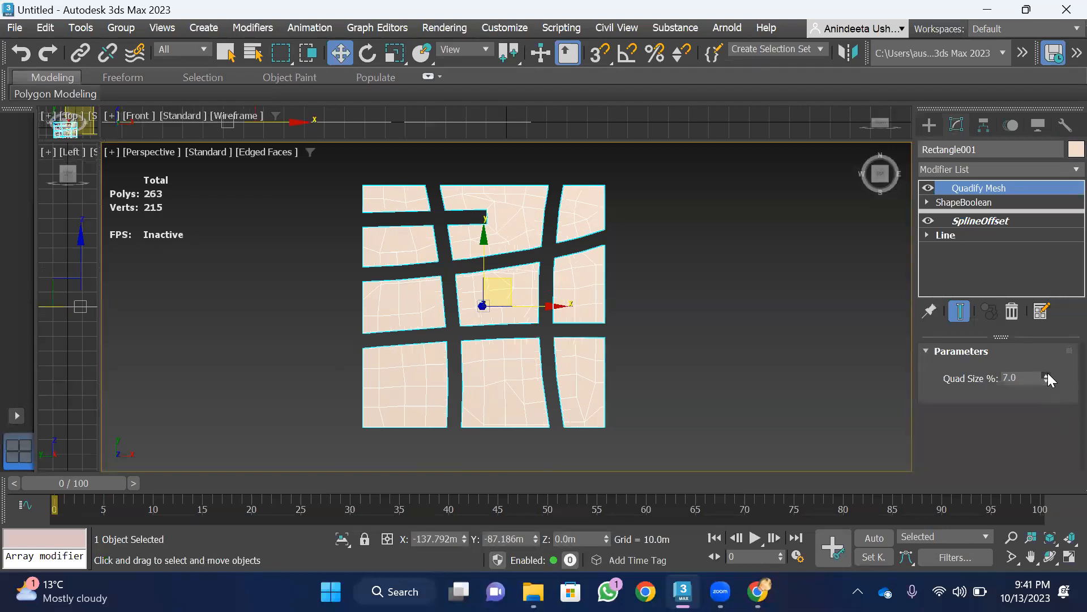
pyautogui.click(1048, 375)
pyautogui.click(1048, 375)
pyautogui.click(1046, 382)
pyautogui.click(1047, 381)
pyautogui.click(1046, 382)
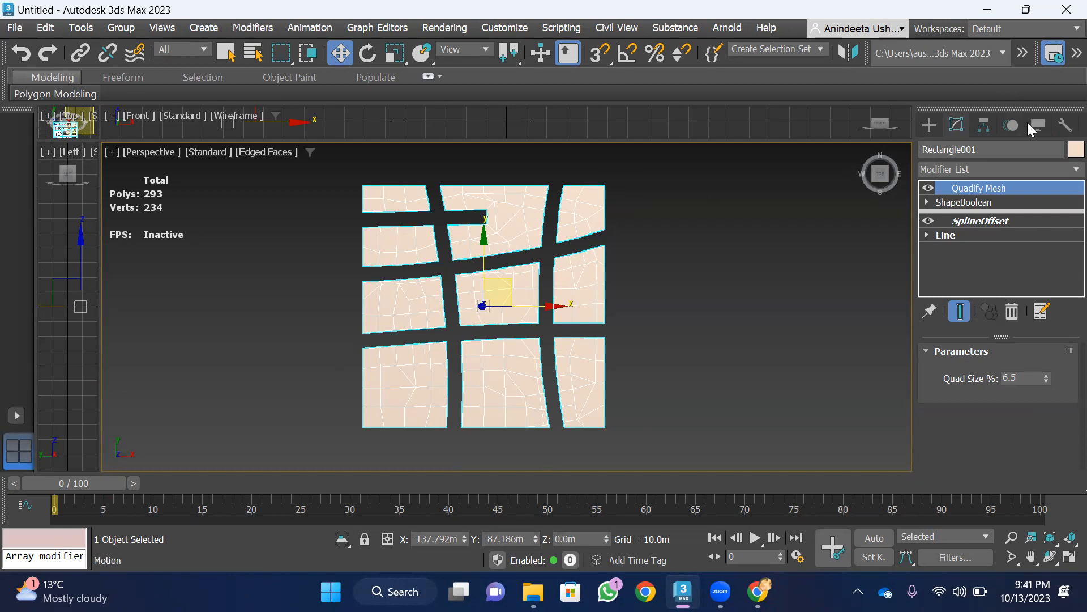
# Apply a Greeble modifier to the quadified blocks and inspect the generated buildings in perspective
pyautogui.click(1037, 169)
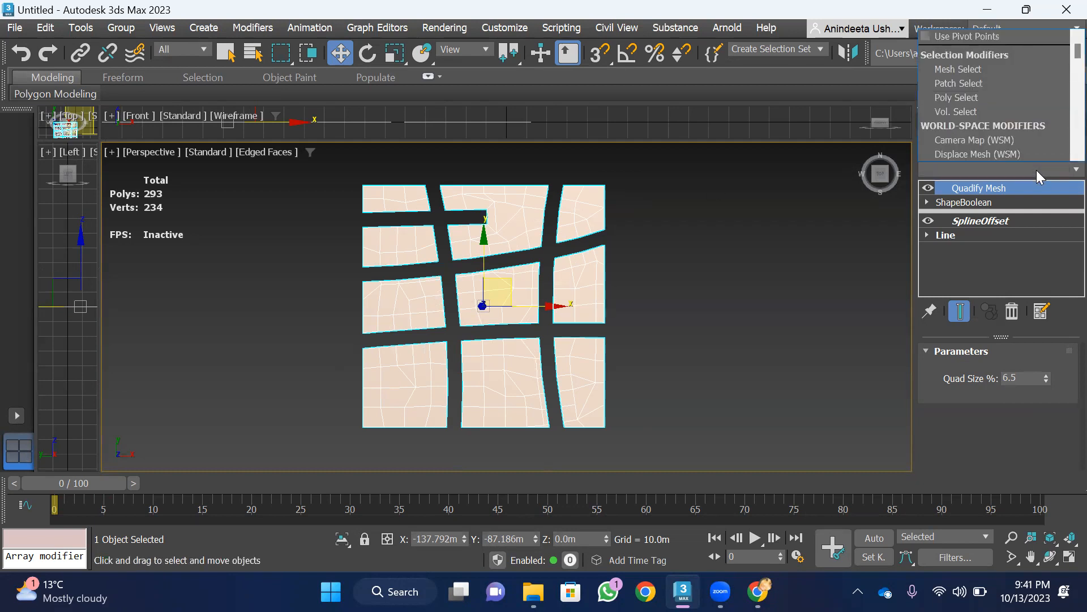
pyautogui.scroll(-5, 1036, 170)
pyautogui.scroll(-5, 988, 55)
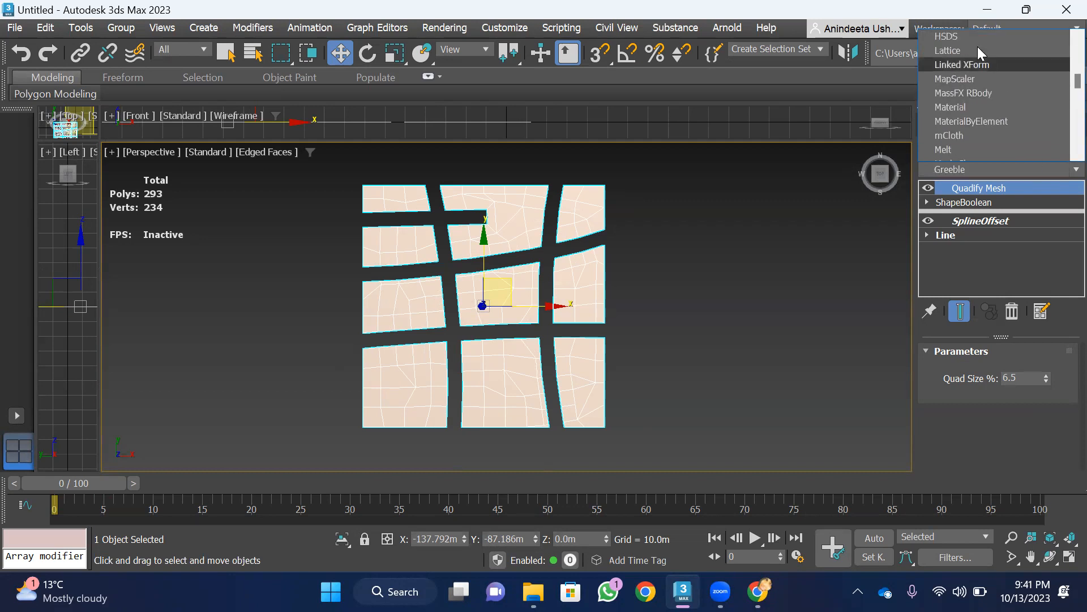
pyautogui.click(960, 65)
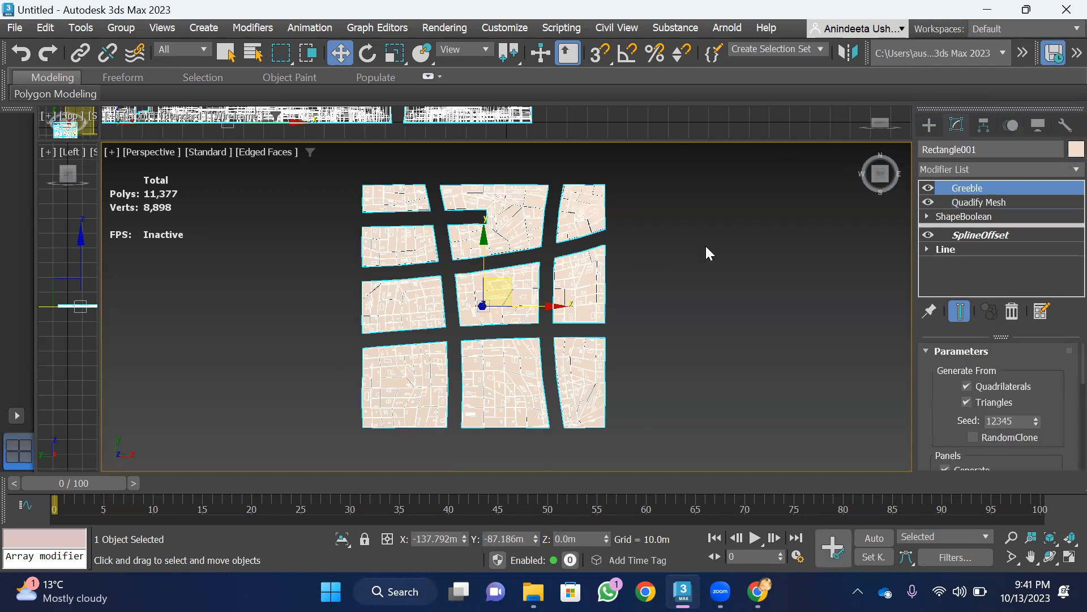
pyautogui.moveTo(885, 180); pyautogui.dragTo(877, 151)
pyautogui.scroll(3, 460, 342)
pyautogui.scroll(3, 460, 339)
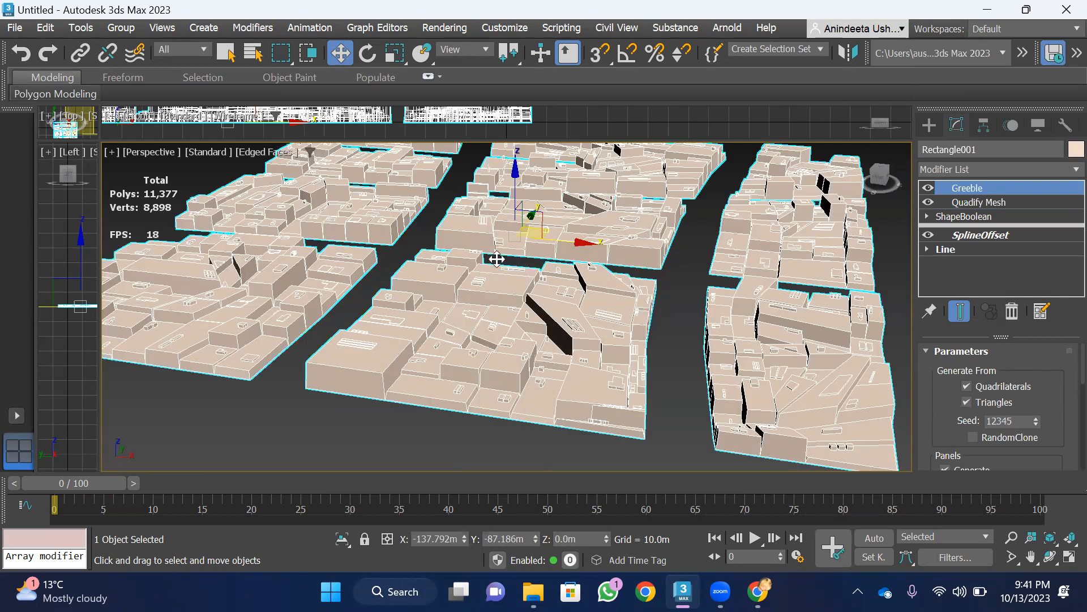
pyautogui.scroll(-2, 497, 259)
pyautogui.scroll(-3, 550, 288)
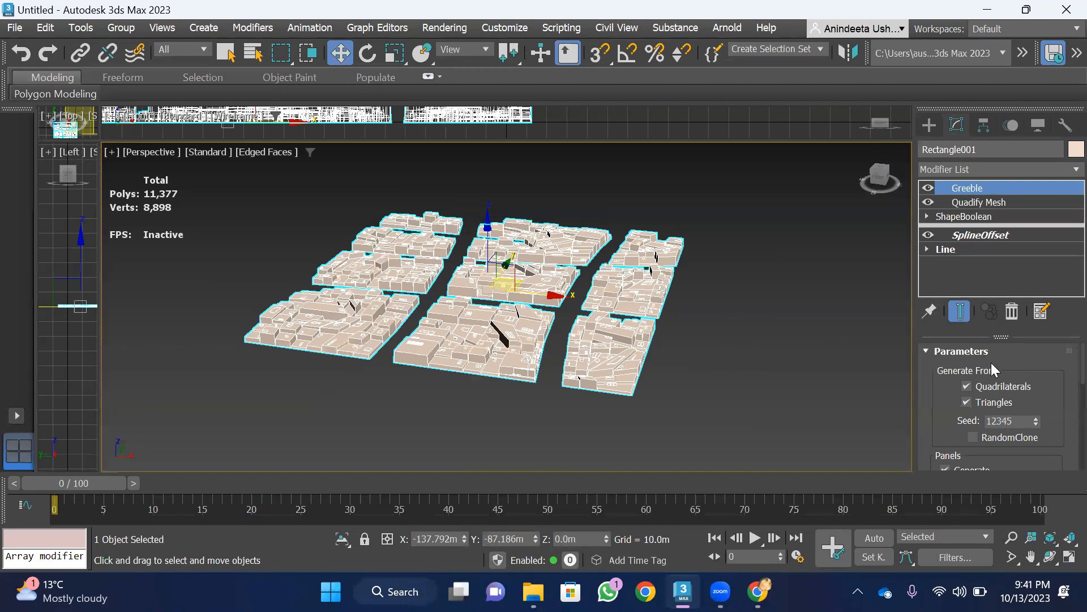
# Set the Greeble panels' minimum height to 0 m and maximum height to 15.2 m
pyautogui.scroll(-3, 991, 362)
pyautogui.scroll(-2, 1015, 424)
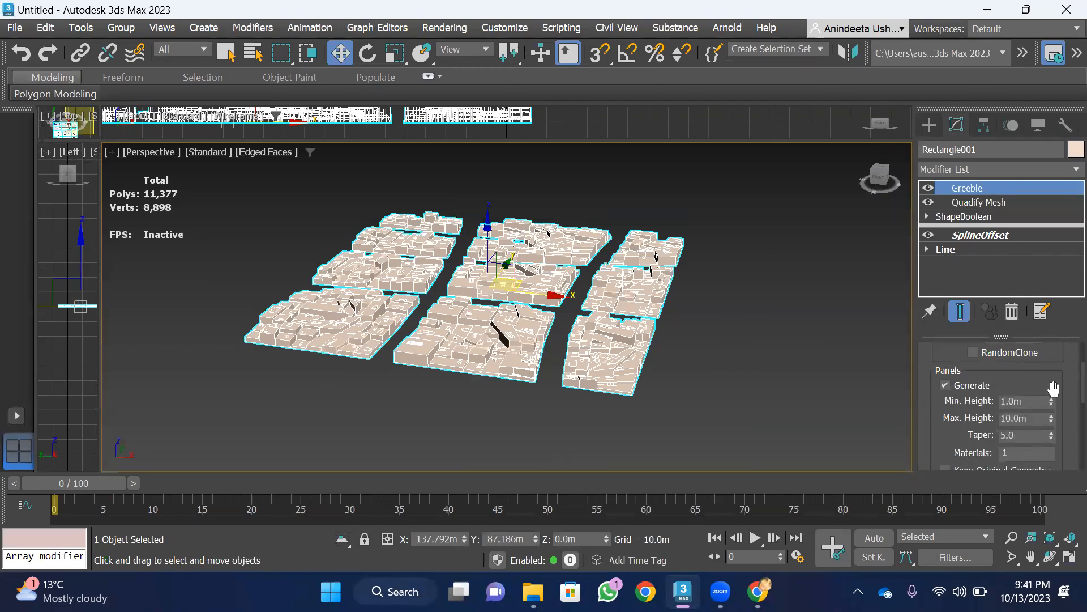
pyautogui.scroll(-1, 1008, 421)
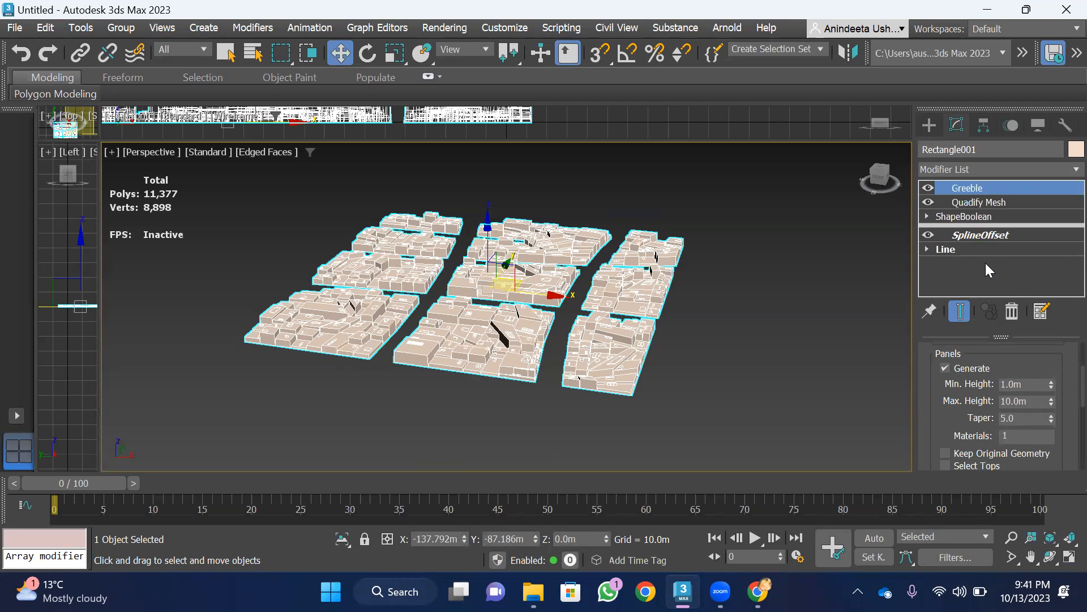
pyautogui.moveTo(1053, 383)
pyautogui.mouseDown()
pyautogui.moveTo(1055, 371)
pyautogui.moveTo(1065, 394)
pyautogui.moveTo(1053, 391)
pyautogui.moveTo(1059, 335)
pyautogui.moveTo(1056, 389)
pyautogui.moveTo(1056, 374)
pyautogui.mouseUp()
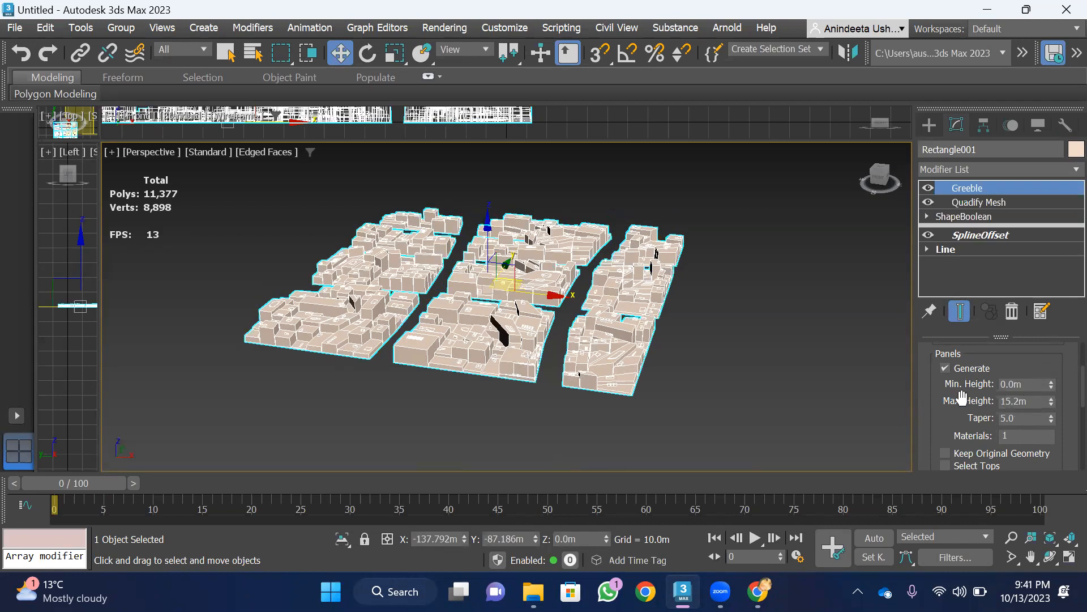
# Set the Greeble widgets' minimum size to 6.4 and maximum size to 50.5
pyautogui.scroll(-6, 963, 396)
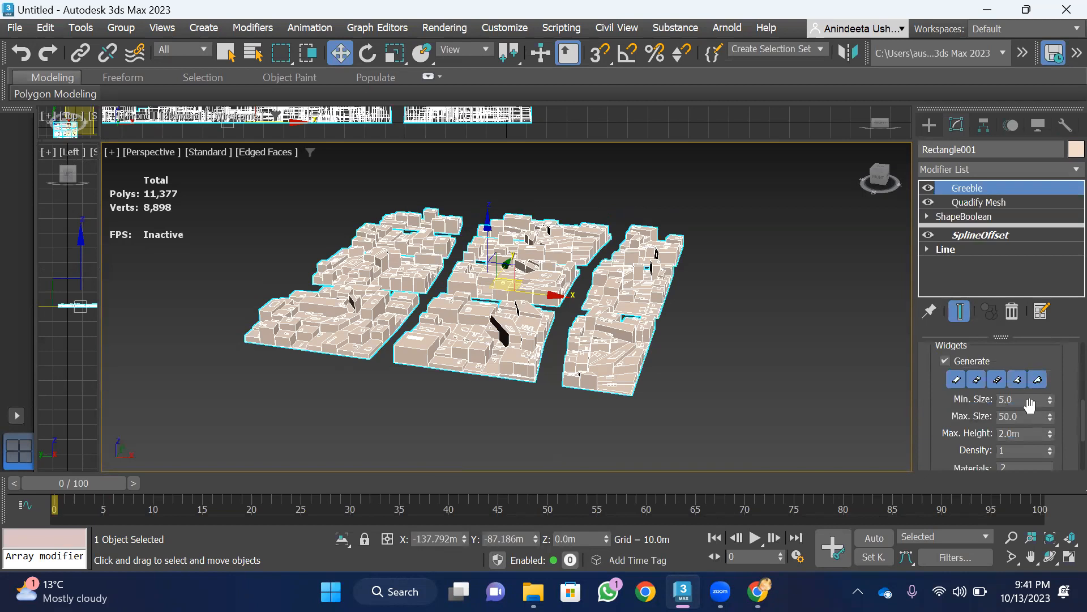
pyautogui.scroll(1, 940, 376)
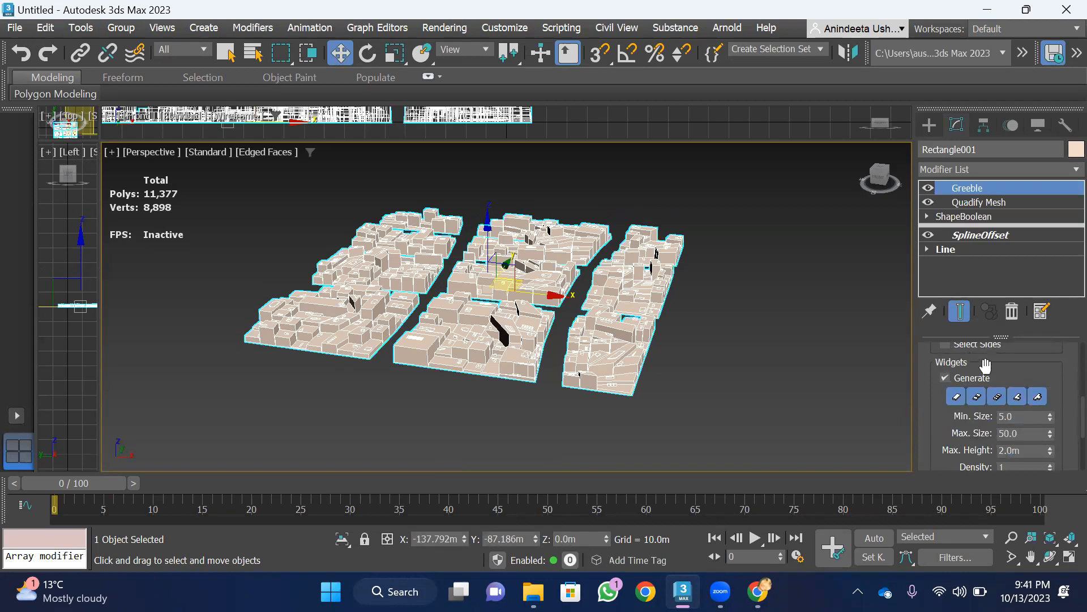
pyautogui.scroll(-1, 986, 365)
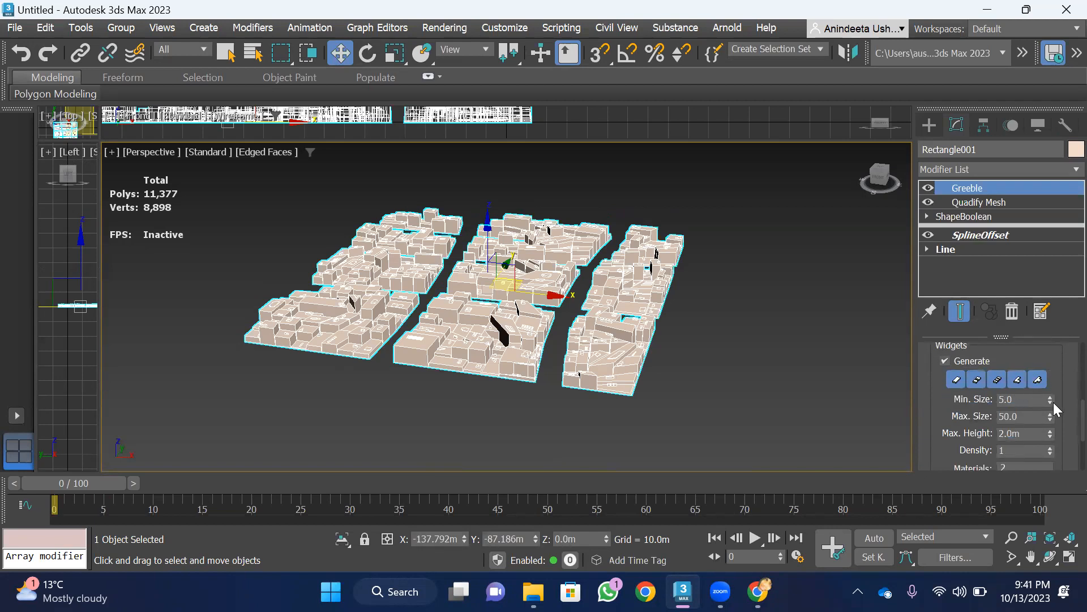
pyautogui.moveTo(1052, 398); pyautogui.dragTo(1055, 371)
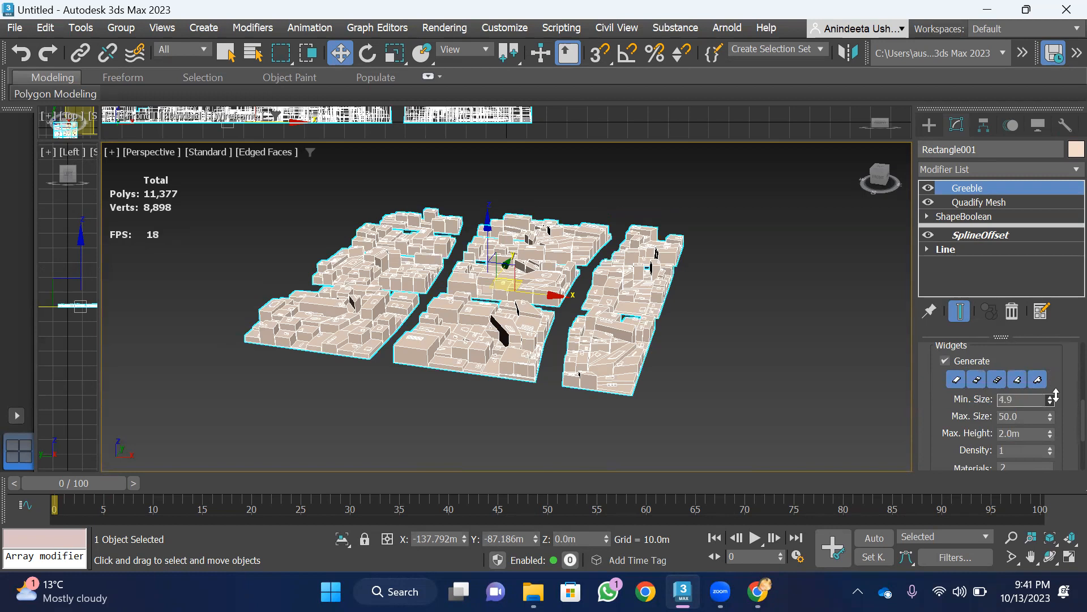
pyautogui.moveTo(1050, 417)
pyautogui.mouseDown()
pyautogui.moveTo(1063, 361)
pyautogui.moveTo(1065, 428)
pyautogui.mouseUp()
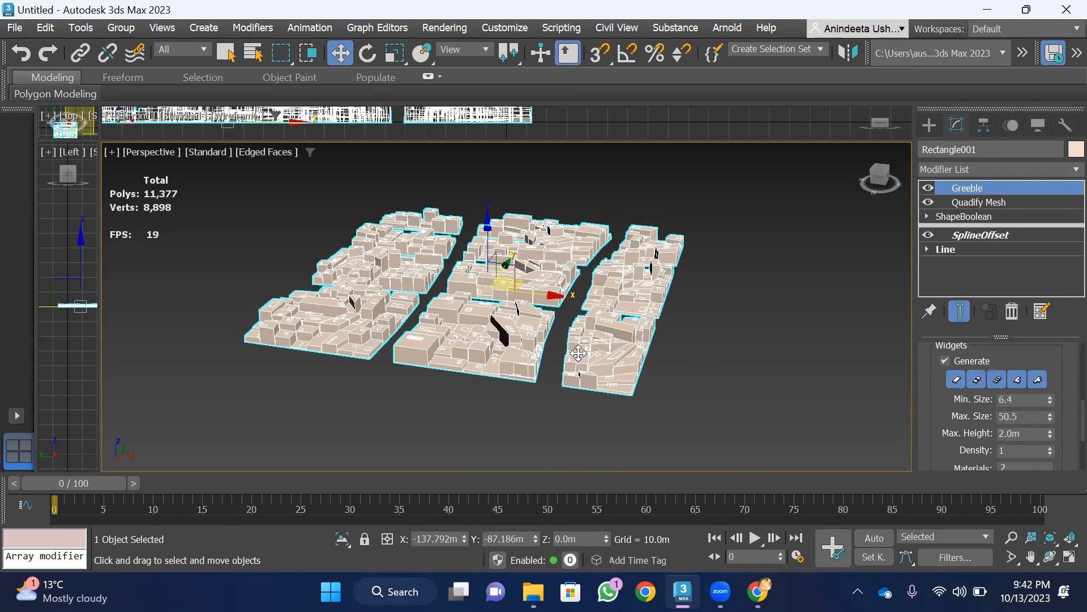
# Enlarge the Greeble rooftop widgets to a minimum size of 22.9 and a maximum size of 84.9
pyautogui.scroll(2, 557, 343)
pyautogui.scroll(4, 535, 384)
pyautogui.scroll(-3, 532, 383)
pyautogui.scroll(1, 473, 326)
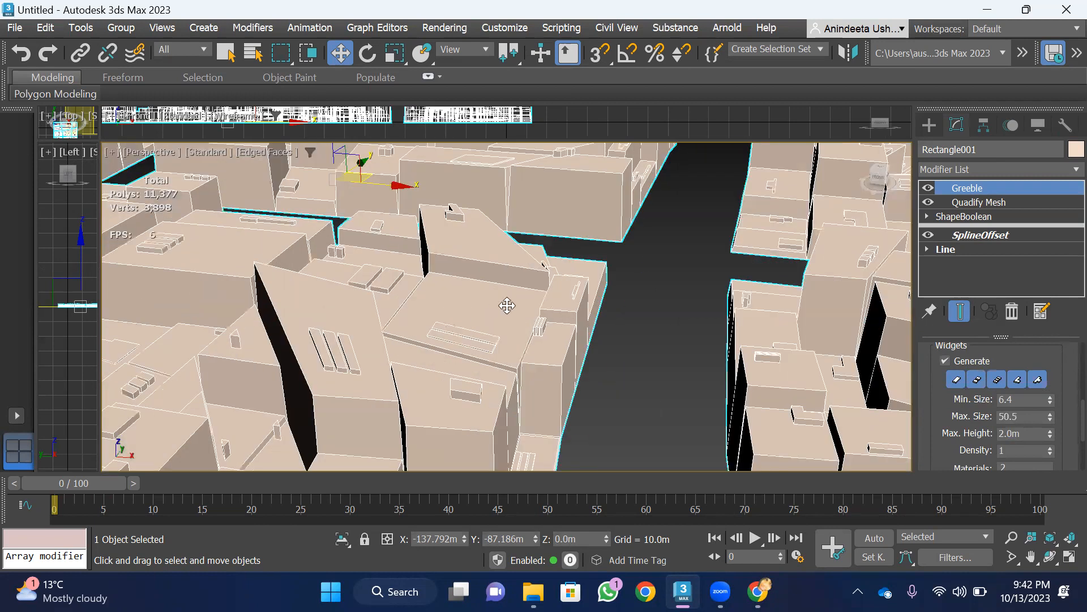
pyautogui.scroll(-1, 508, 304)
pyautogui.scroll(2, 427, 340)
pyautogui.moveTo(1051, 418); pyautogui.dragTo(1057, 309)
pyautogui.moveTo(1056, 341); pyautogui.dragTo(1030, 299)
pyautogui.scroll(-6, 512, 329)
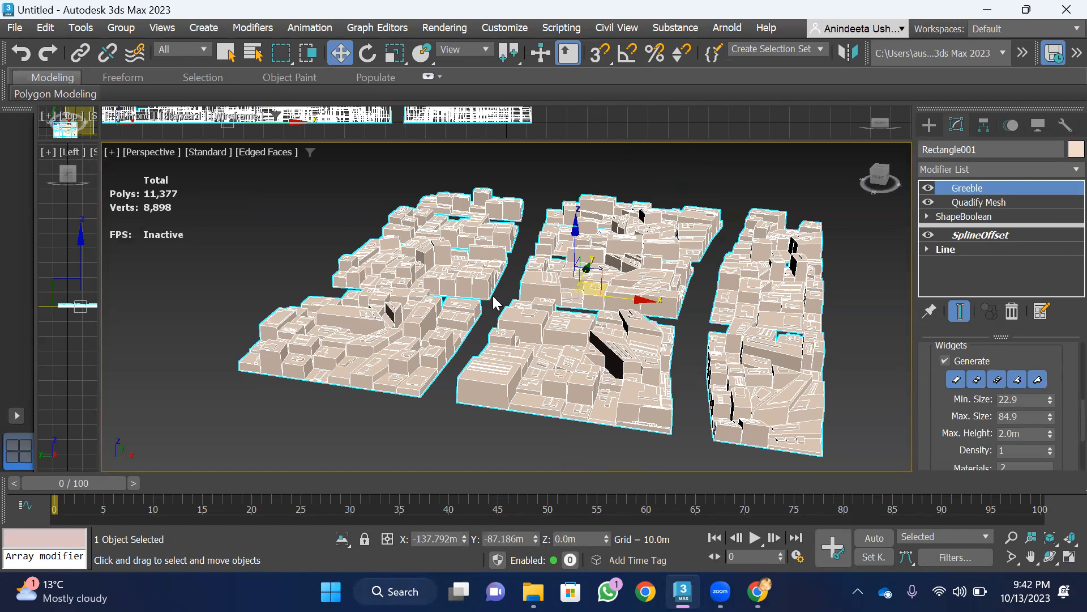
pyautogui.scroll(-2, 446, 280)
pyautogui.scroll(2, 573, 284)
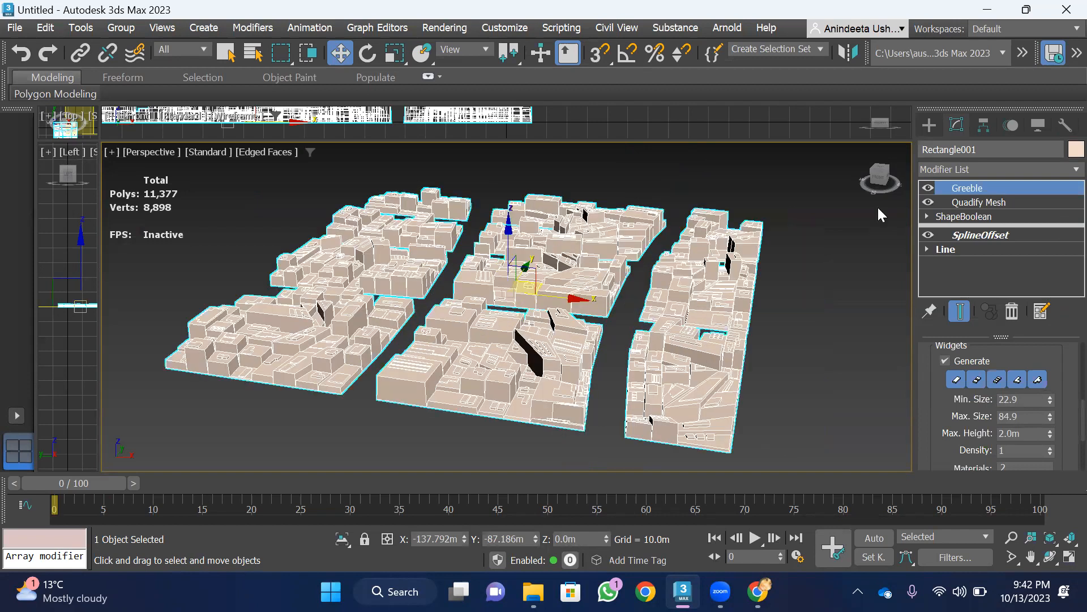
# Add a Retopology modifier above Greeble on the city blocks
pyautogui.click(996, 170)
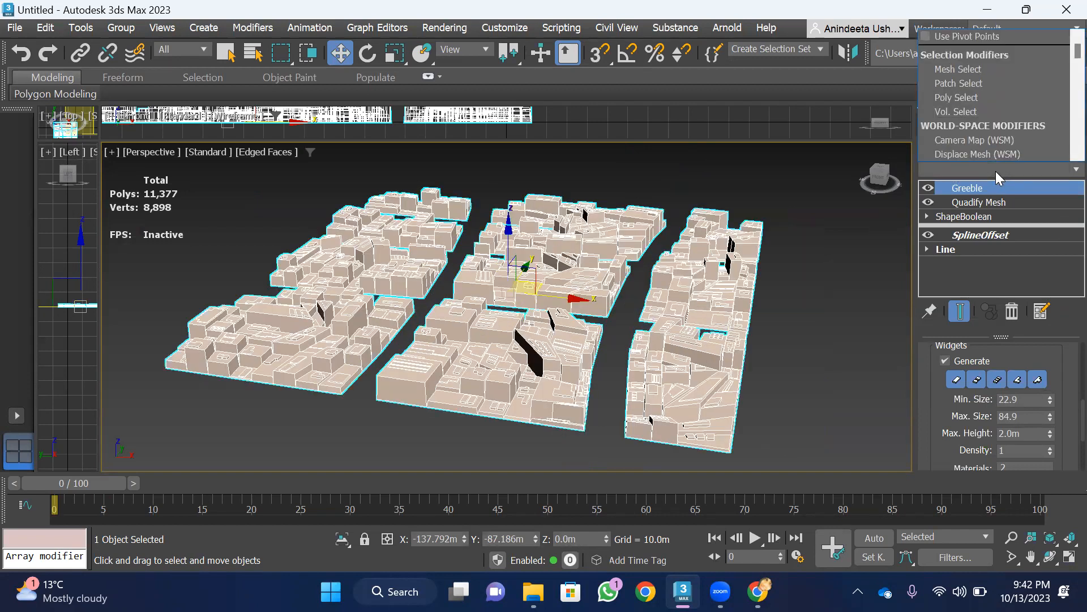
pyautogui.press('r')
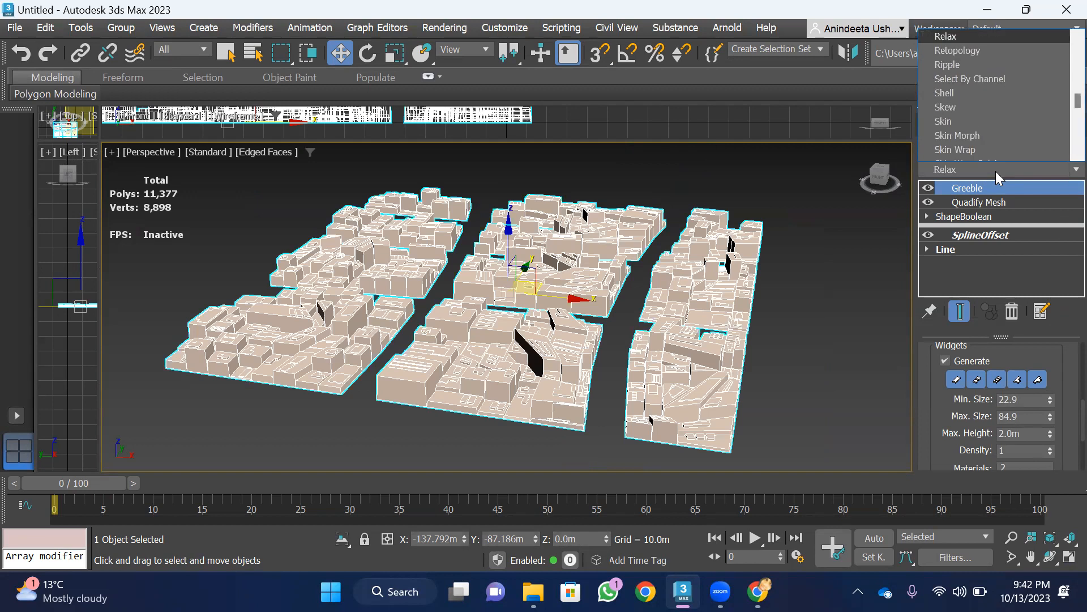
pyautogui.click(952, 51)
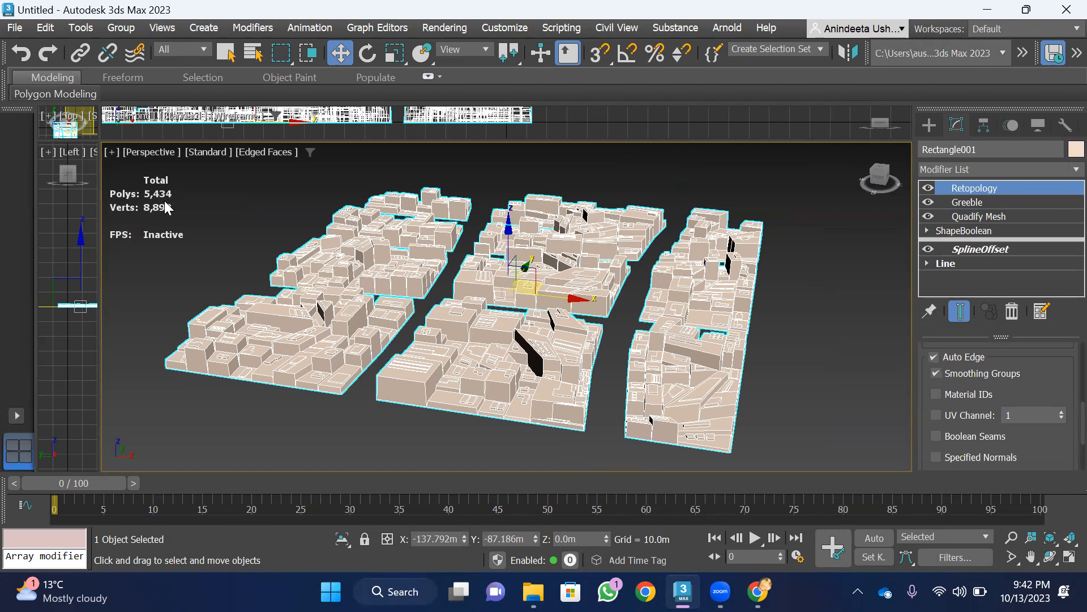
# Set the Retopology face count to 150 with Greeble switched off, and switch Greeble back on
pyautogui.scroll(4, 1033, 391)
pyautogui.scroll(5, 1034, 391)
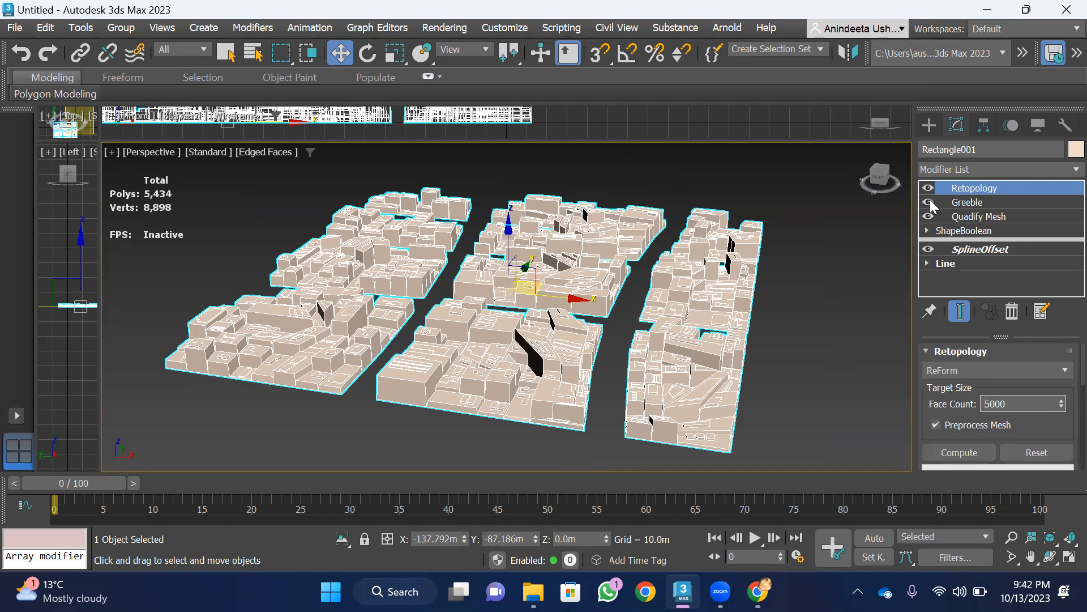
pyautogui.click(928, 202)
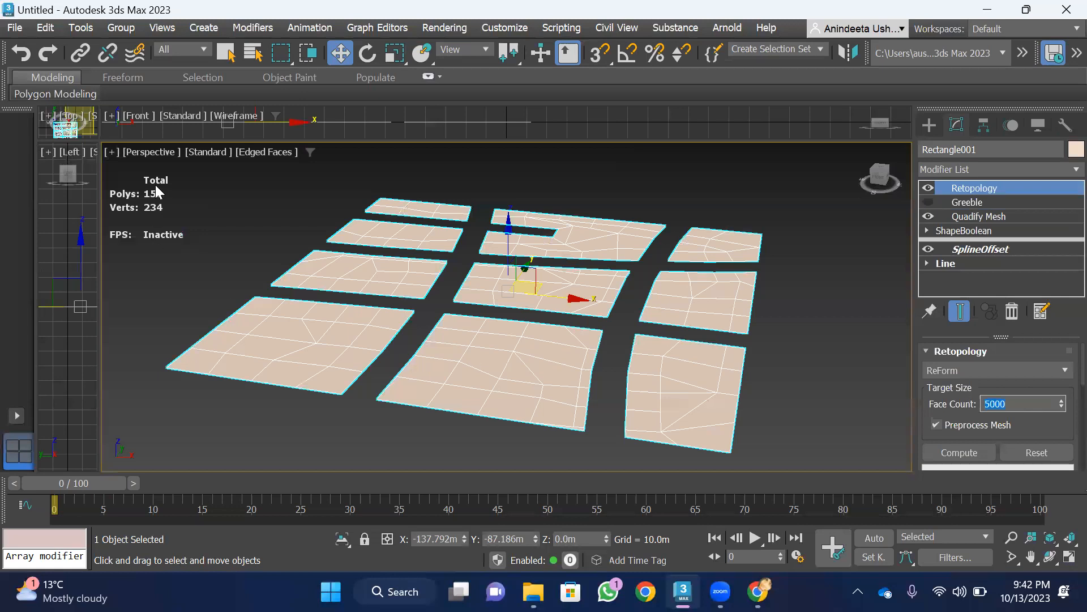
pyautogui.write('15')
pyautogui.click(815, 363)
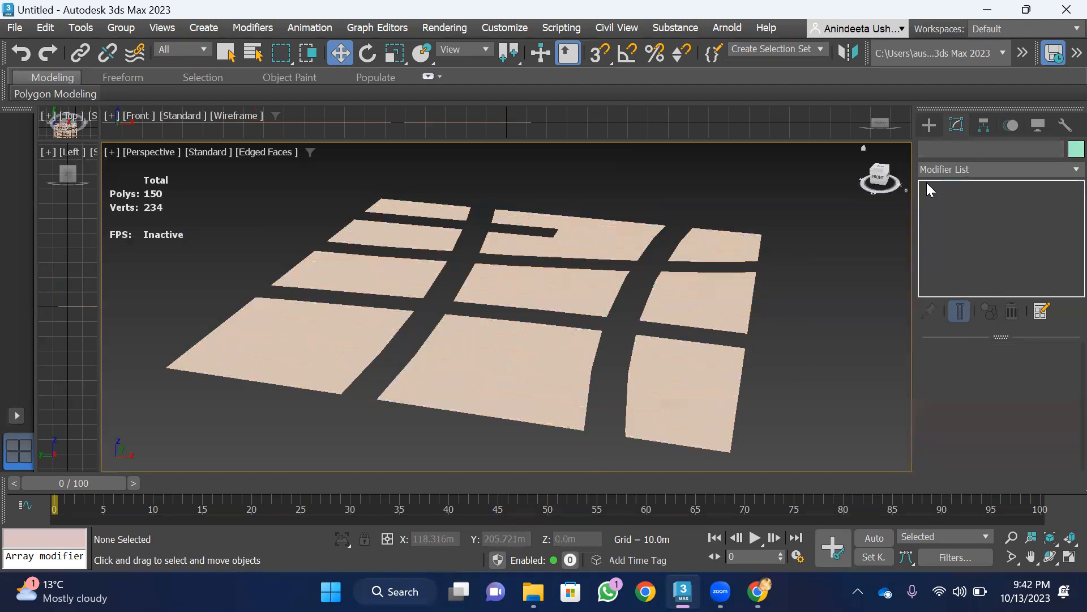
pyautogui.click(746, 300)
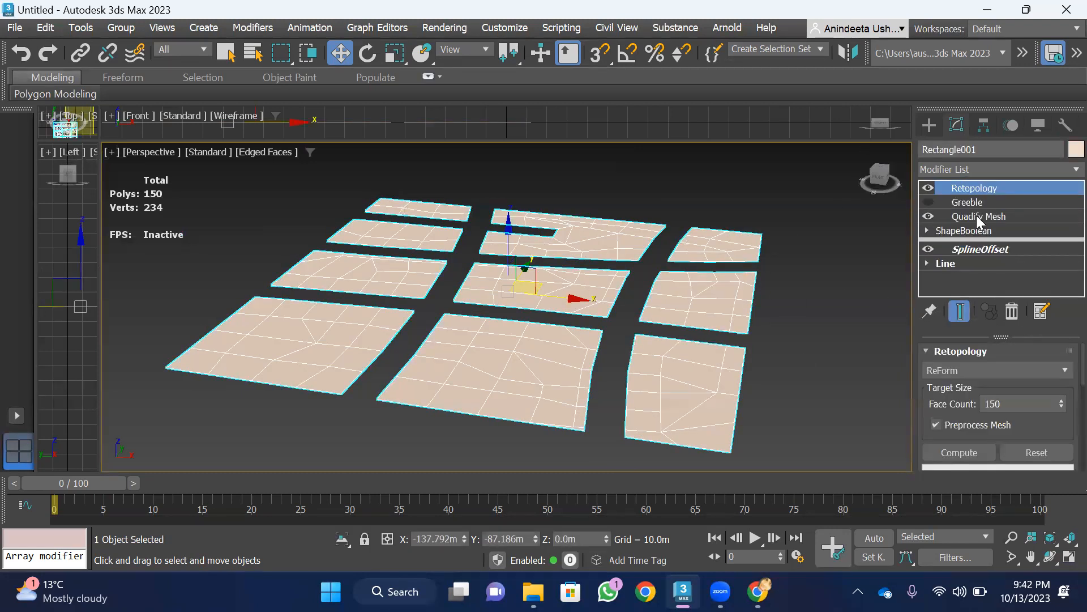
pyautogui.click(928, 202)
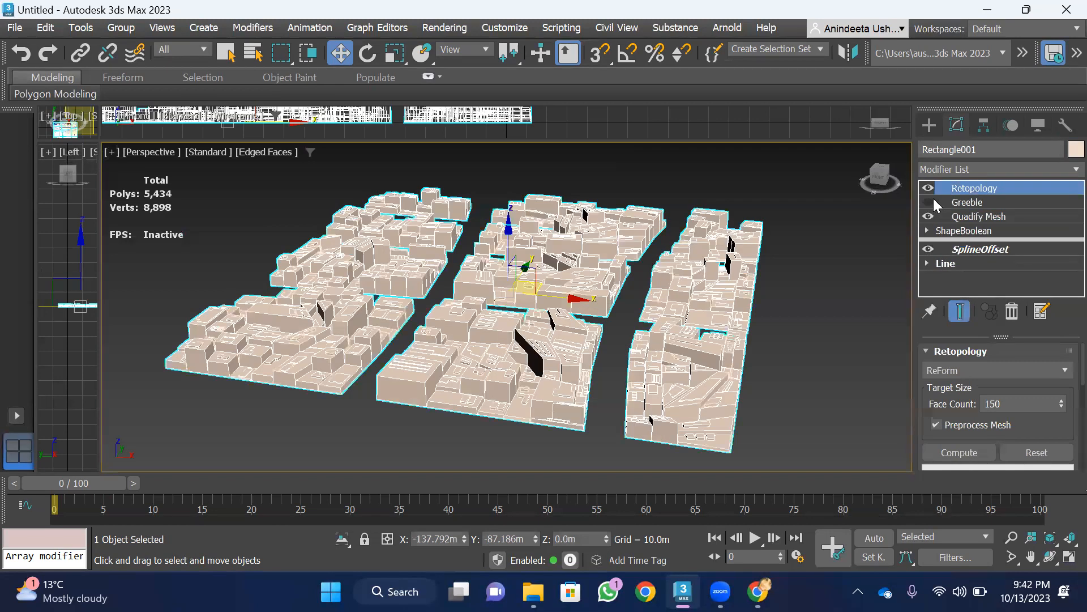
# Move the Retopology modifier below Greeble in the city blocks' modifier stack and compute the retopology with a face count of 150
pyautogui.moveTo(968, 190); pyautogui.dragTo(971, 214)
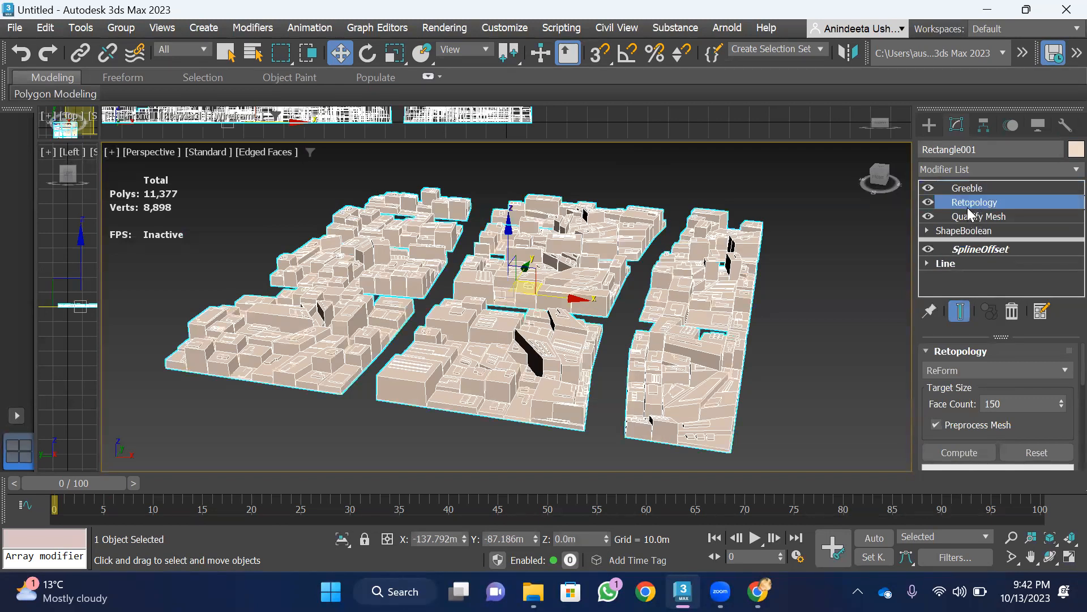
pyautogui.scroll(-3, 583, 340)
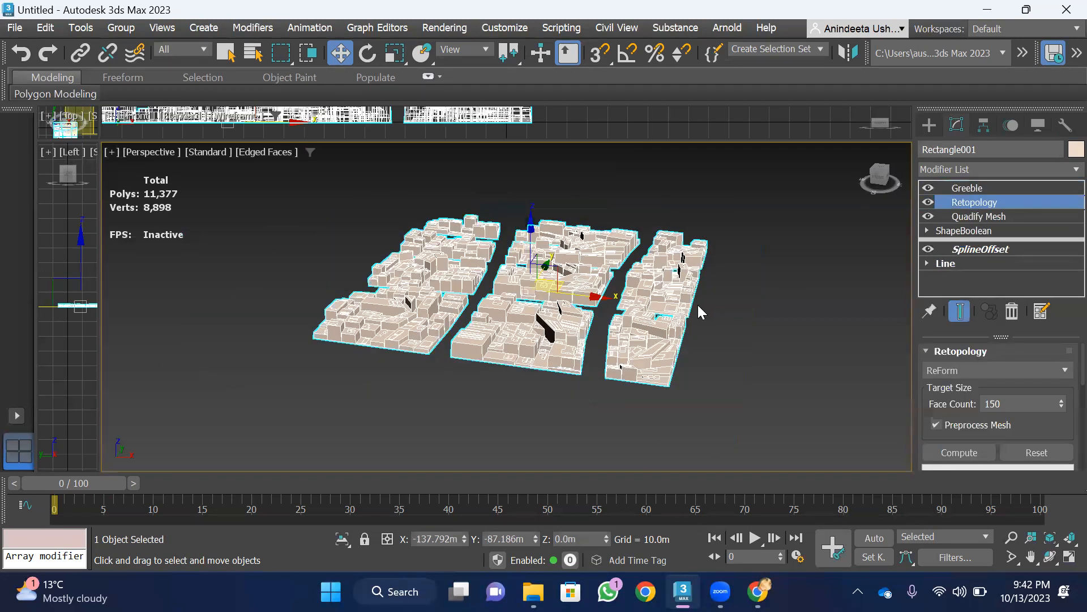
pyautogui.scroll(2, 625, 344)
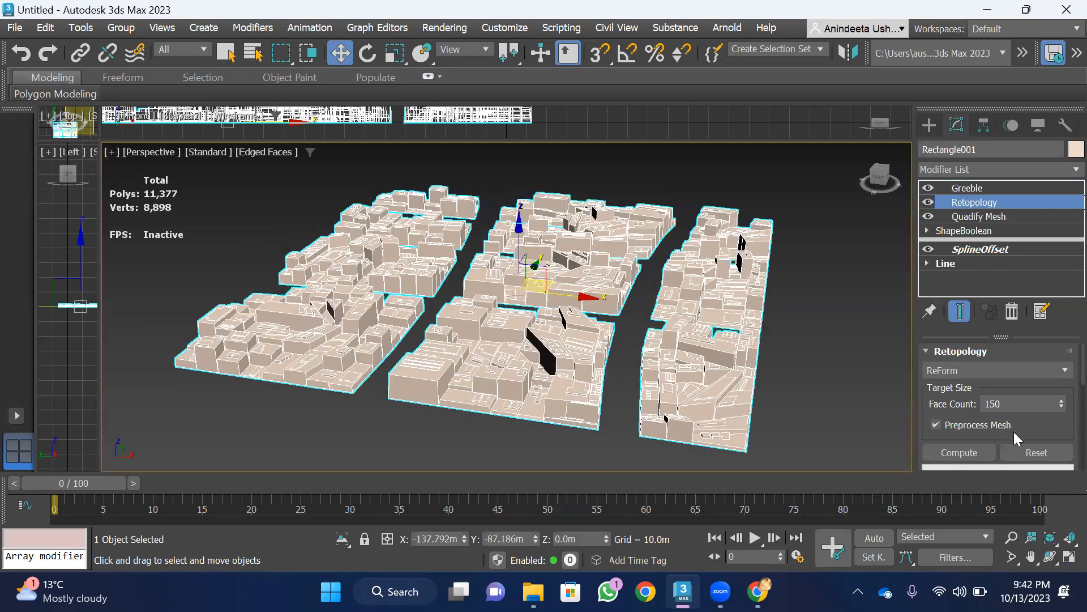
pyautogui.click(959, 451)
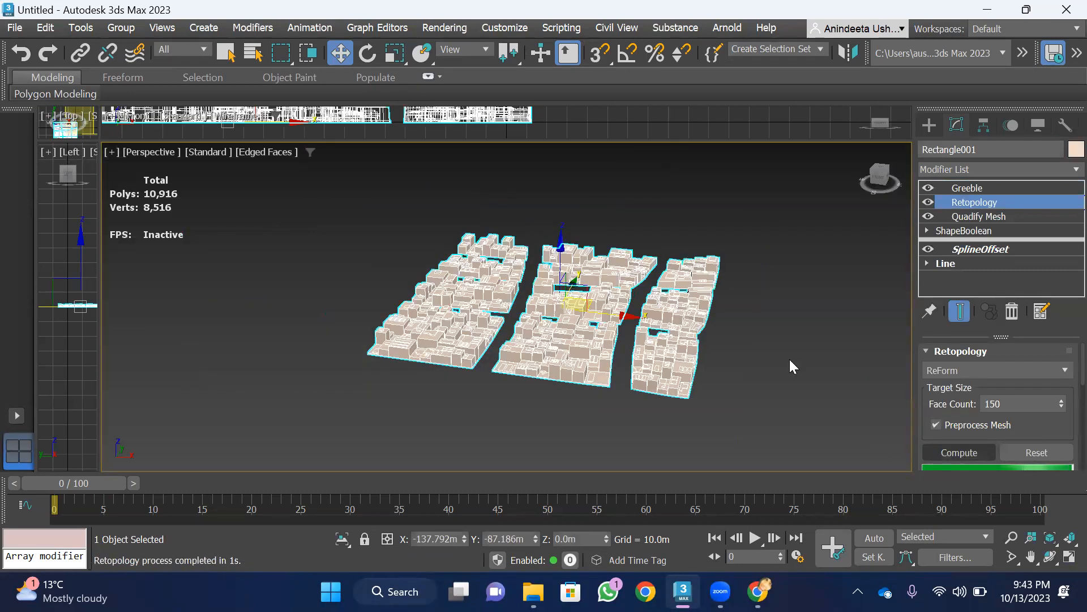
pyautogui.scroll(4, 790, 359)
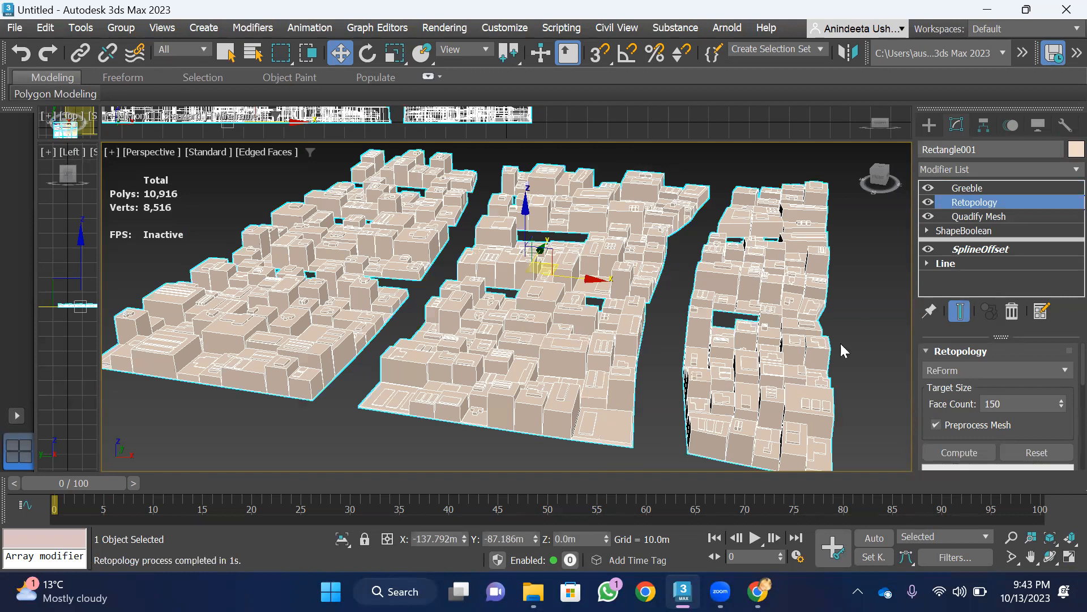
pyautogui.scroll(-3, 840, 343)
pyautogui.scroll(-2, 1009, 358)
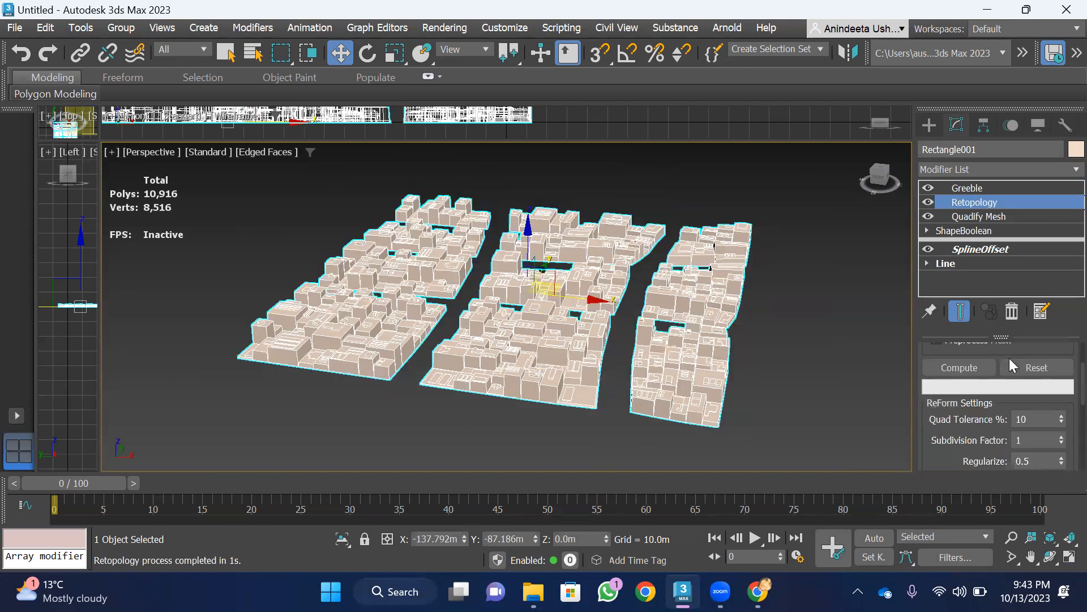
# Raise the maximum height of the Greeble panels to 36.7 m
pyautogui.click(966, 188)
pyautogui.scroll(-1, 1028, 404)
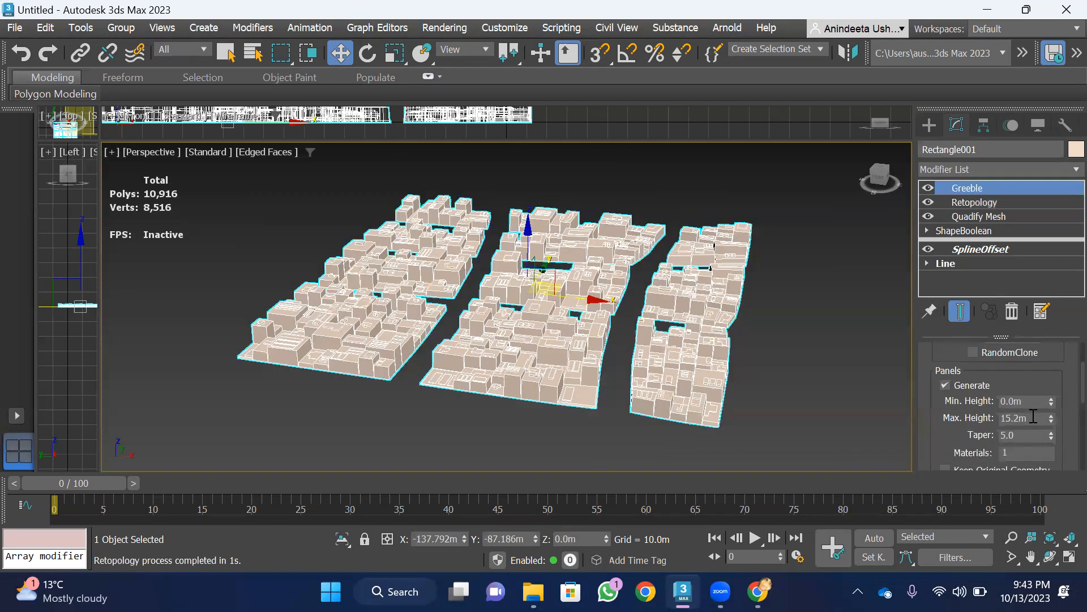
pyautogui.moveTo(1052, 419); pyautogui.dragTo(1045, 340)
pyautogui.click(878, 180)
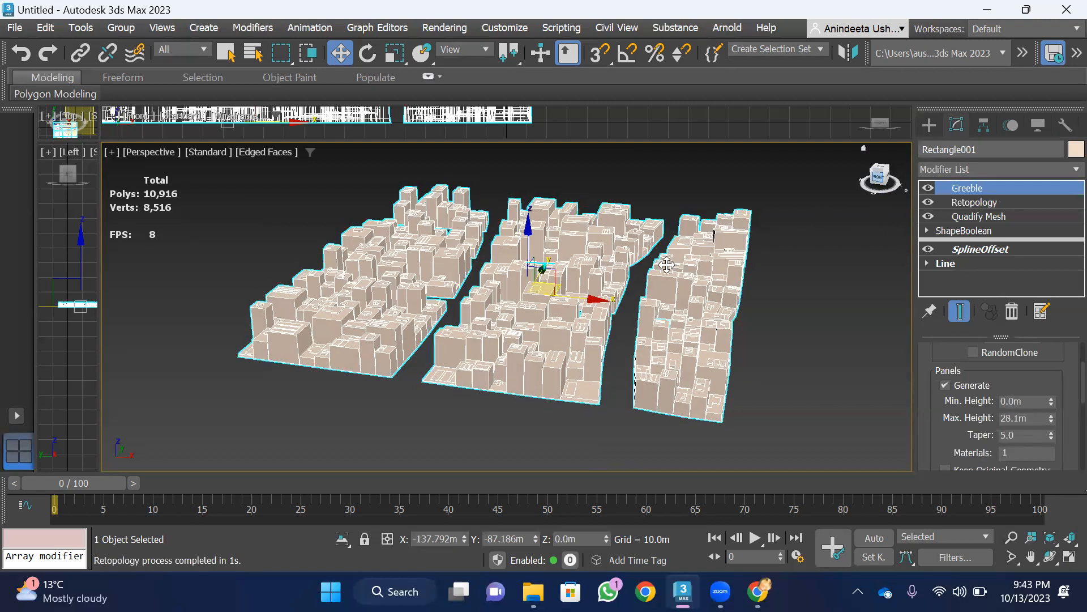
pyautogui.scroll(-2, 574, 333)
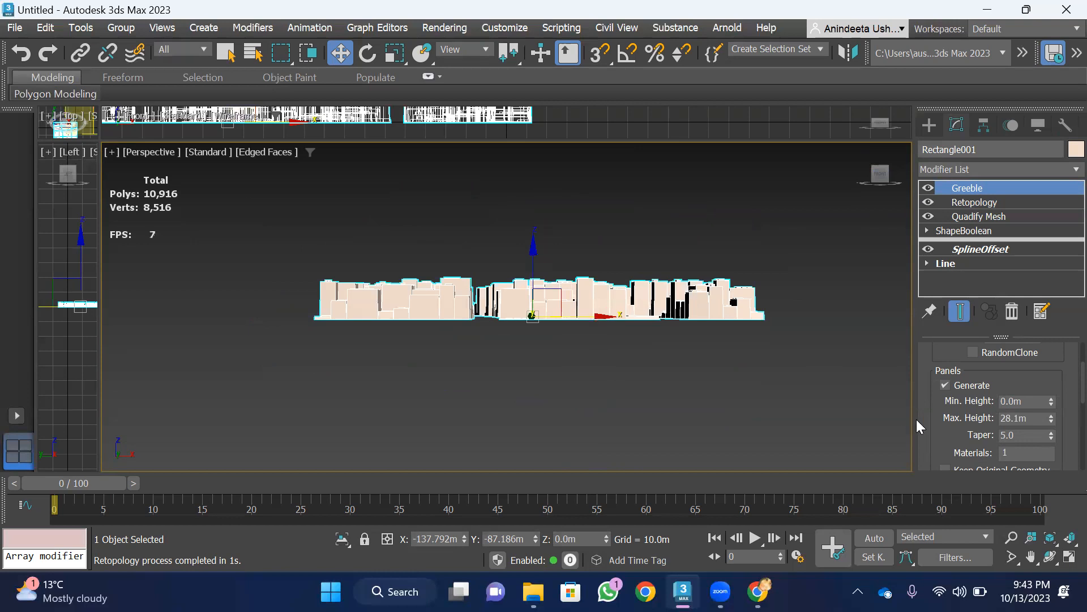
pyautogui.moveTo(1053, 419); pyautogui.dragTo(1053, 397)
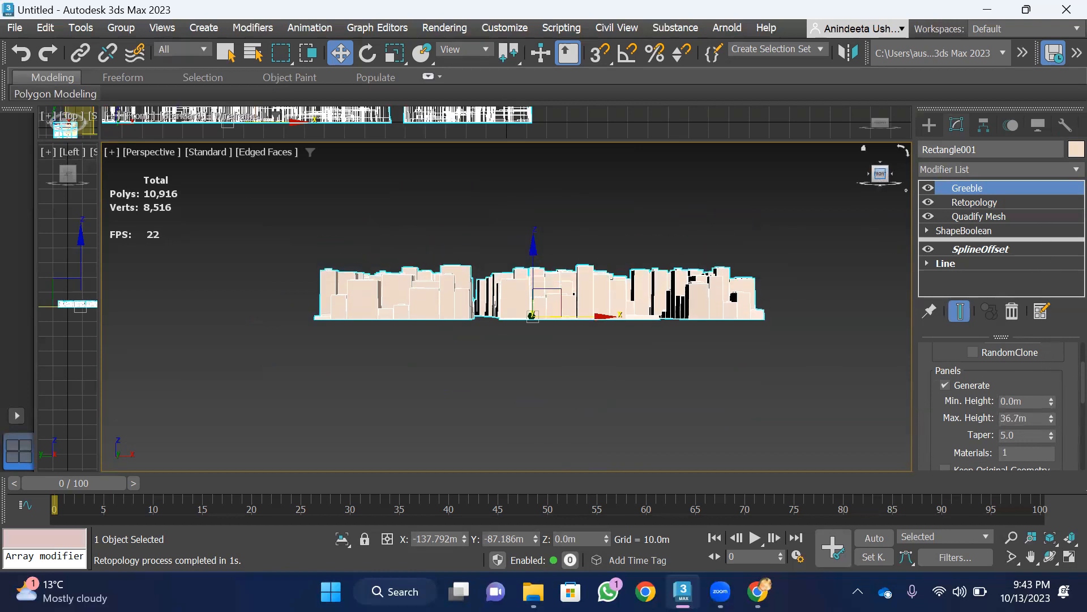
# Examine the building heights and the roads between the blocks from several angles
pyautogui.click(873, 167)
pyautogui.scroll(-4, 589, 206)
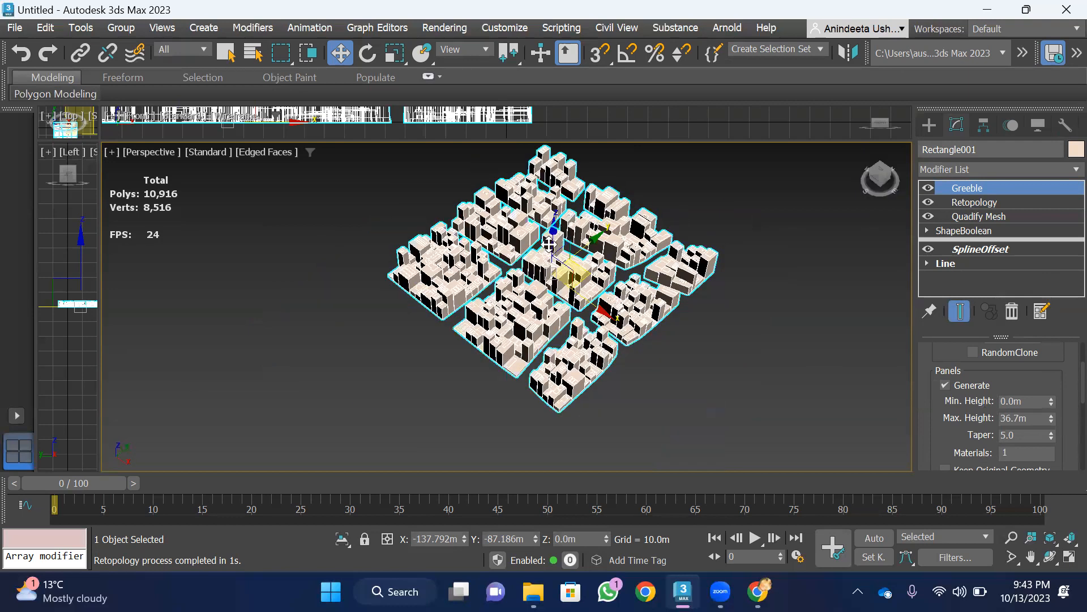
pyautogui.scroll(1, 583, 294)
pyautogui.scroll(-2, 581, 322)
pyautogui.scroll(2, 581, 322)
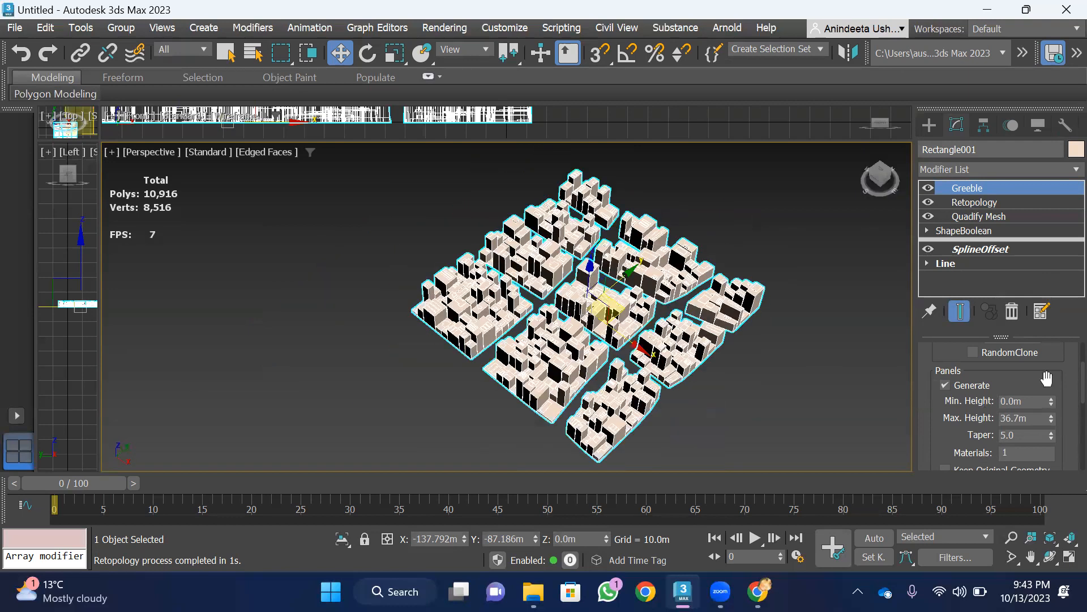
pyautogui.moveTo(866, 258); pyautogui.dragTo(857, 224)
pyautogui.scroll(2, 668, 268)
pyautogui.scroll(-2, 683, 276)
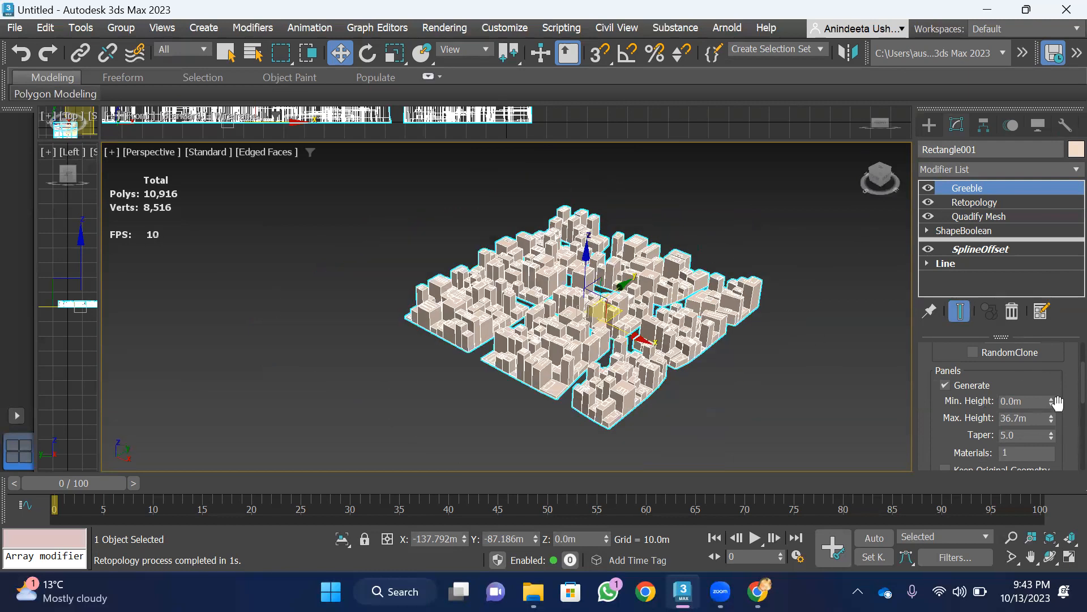
# Set the taper of the Greeble panels to 3.0
pyautogui.moveTo(1051, 433); pyautogui.dragTo(28, 292)
pyautogui.scroll(4, 604, 410)
pyautogui.moveTo(1060, 390); pyautogui.dragTo(1041, 468)
# Inspect the tapered city buildings up close and from the opposite corner of the model
pyautogui.scroll(-4, 718, 347)
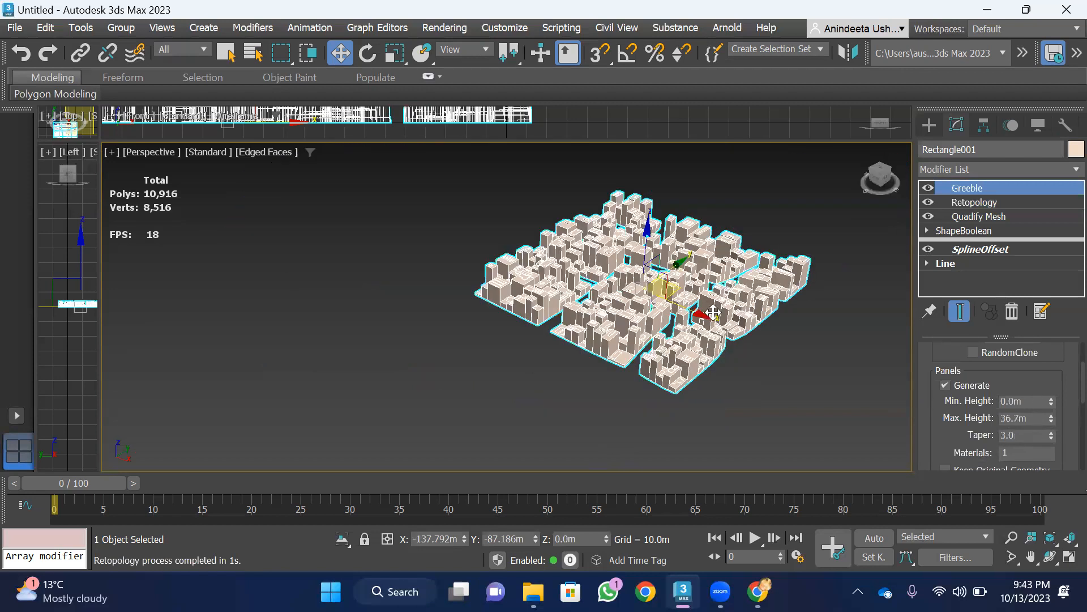
pyautogui.scroll(5, 712, 311)
pyautogui.scroll(-3, 689, 353)
pyautogui.scroll(1, 674, 319)
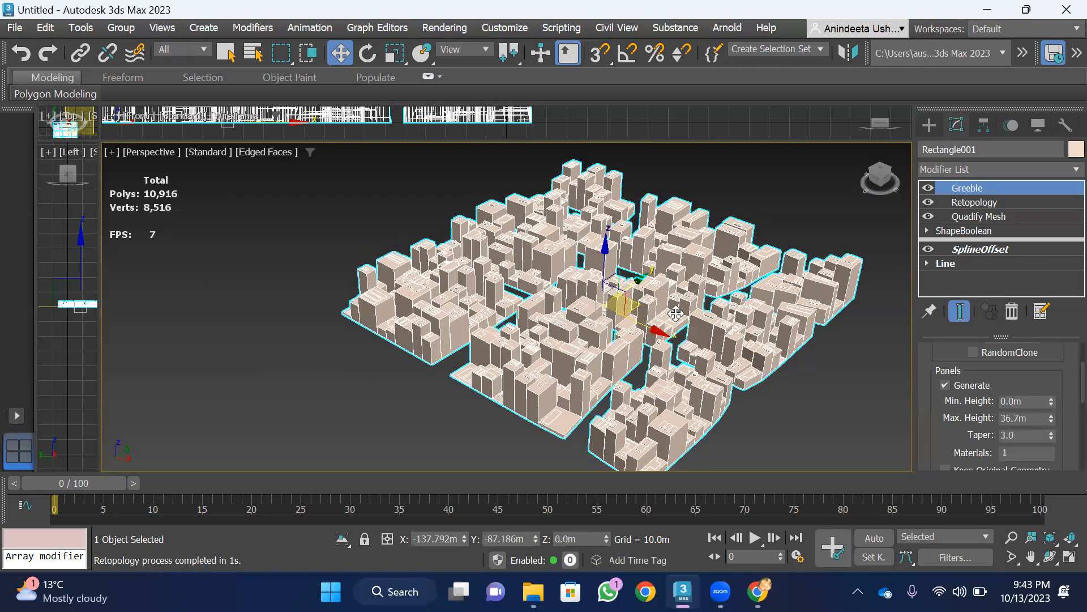
pyautogui.scroll(1, 674, 319)
pyautogui.moveTo(879, 182)
pyautogui.mouseDown()
pyautogui.moveTo(923, 200)
pyautogui.moveTo(901, 180)
pyautogui.mouseUp()
pyautogui.scroll(-3, 726, 220)
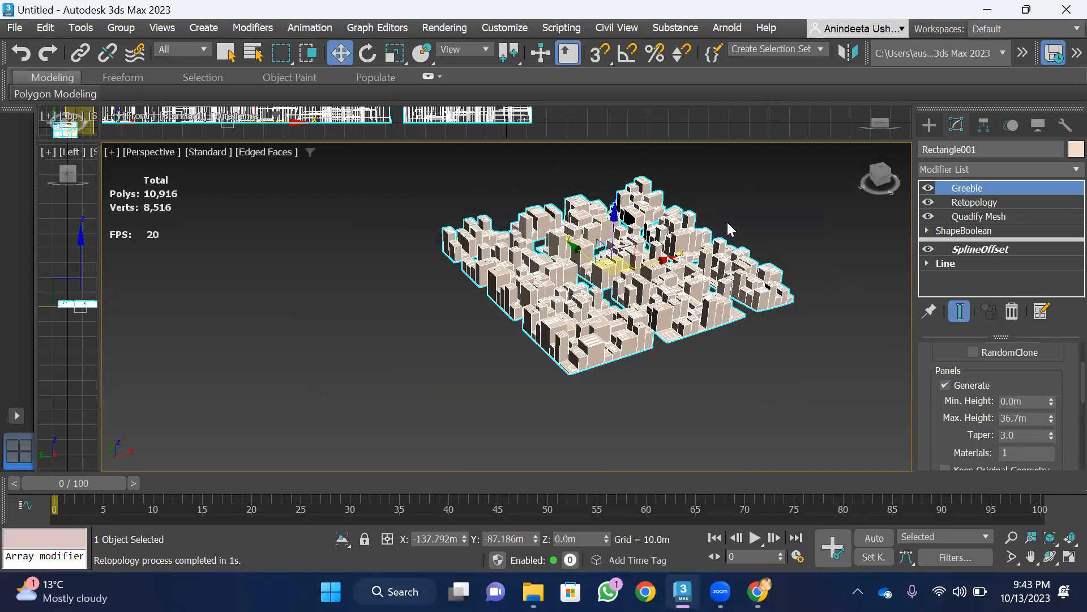
pyautogui.scroll(3, 726, 220)
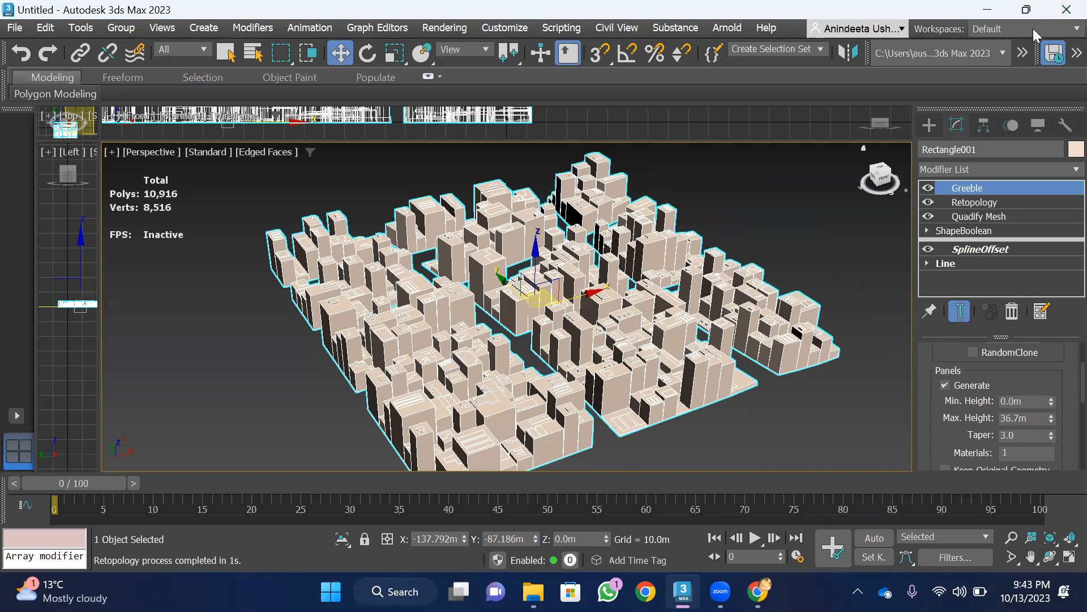